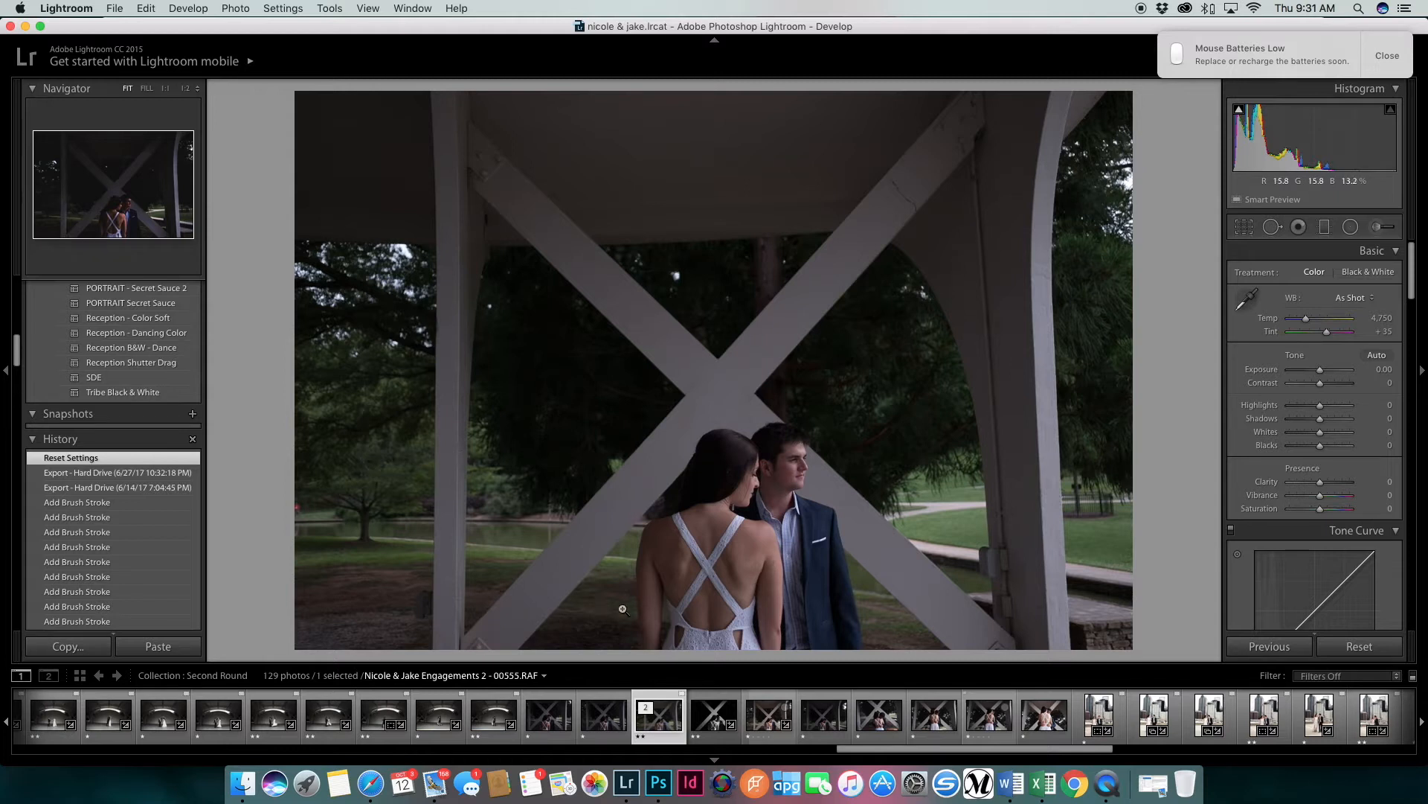
# Review the couple's photos in front of the X-shaped beams, comparing the finished black-and-white edit with the unedited shots around it
pyautogui.click(711, 733)
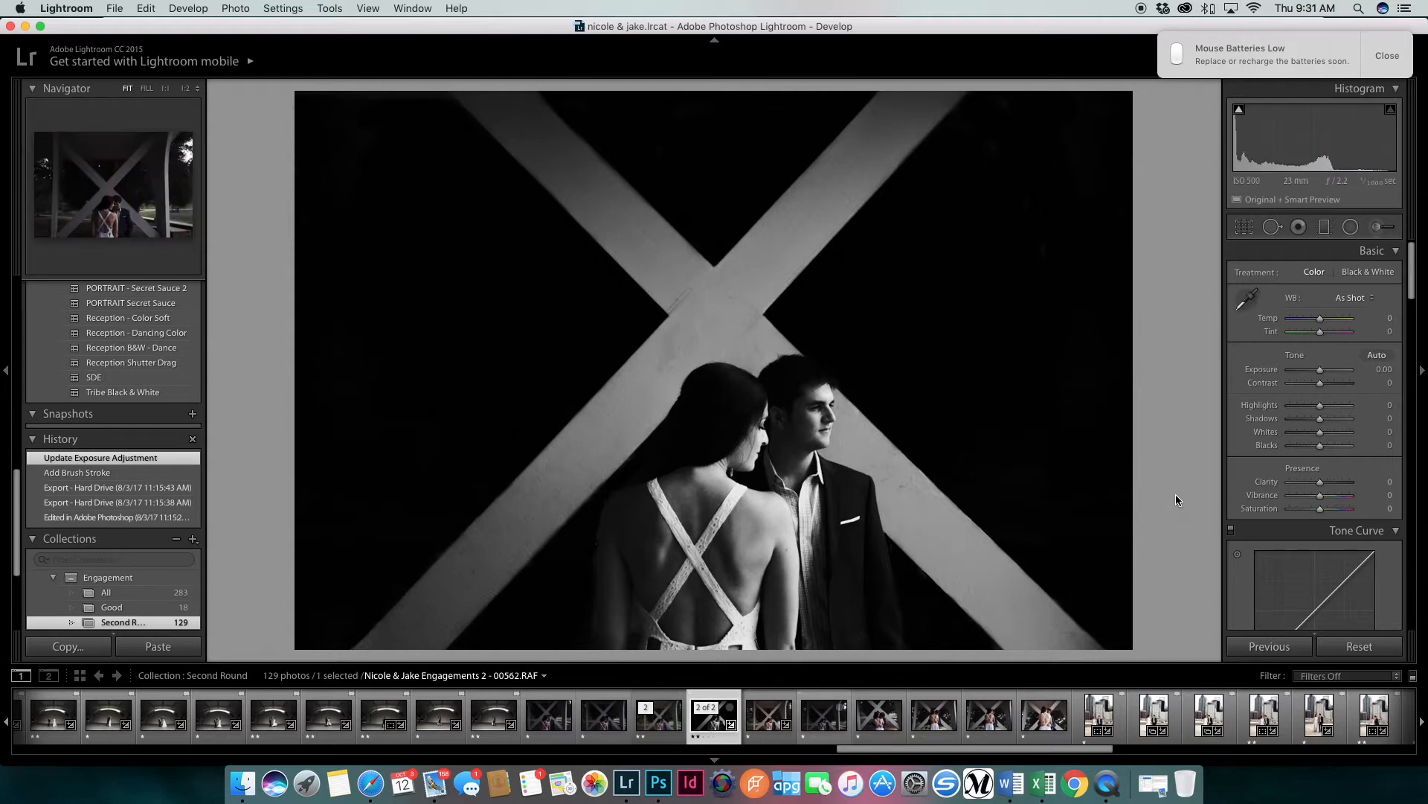
pyautogui.press('Left')
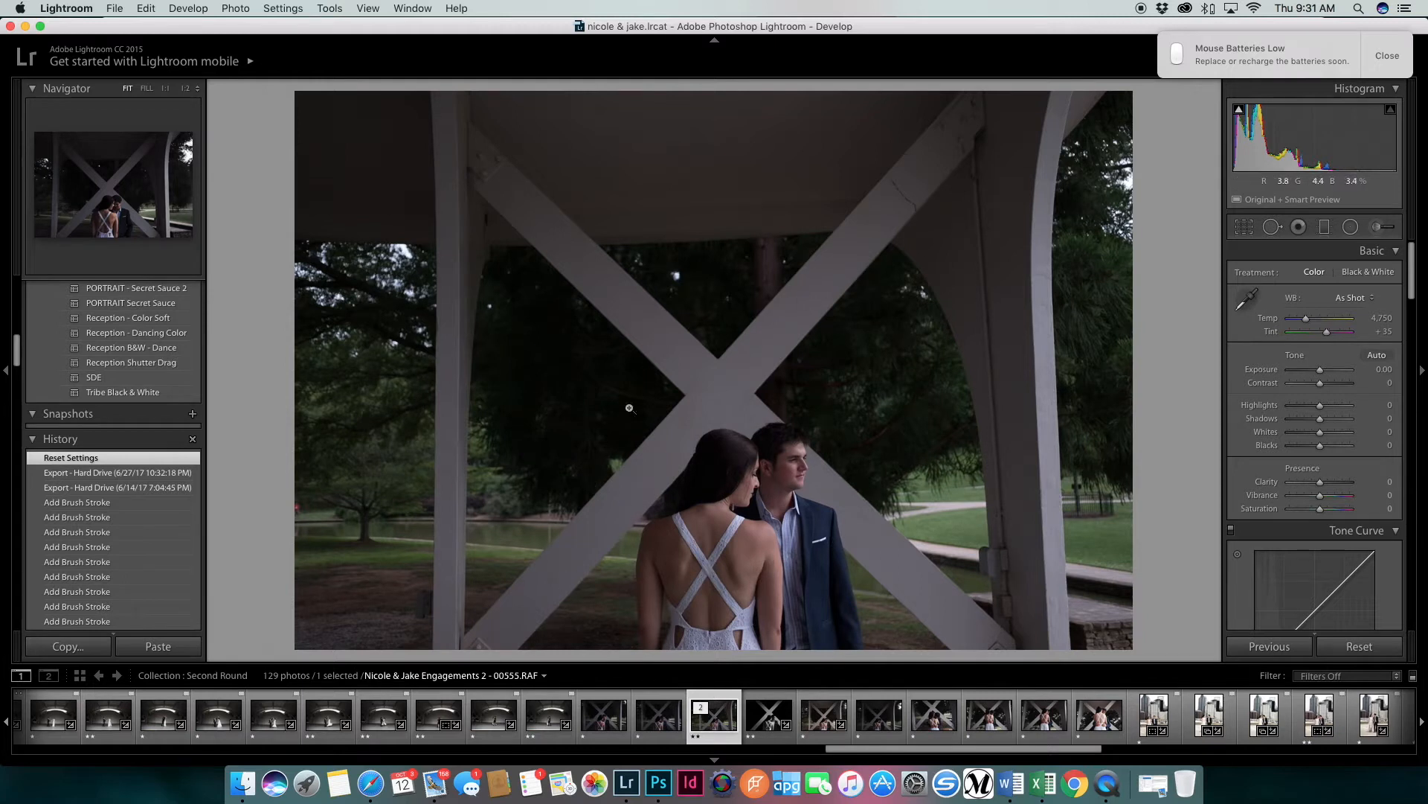
pyautogui.press('Left')
pyautogui.press('Left')
pyautogui.press('Left')
pyautogui.press('Left')
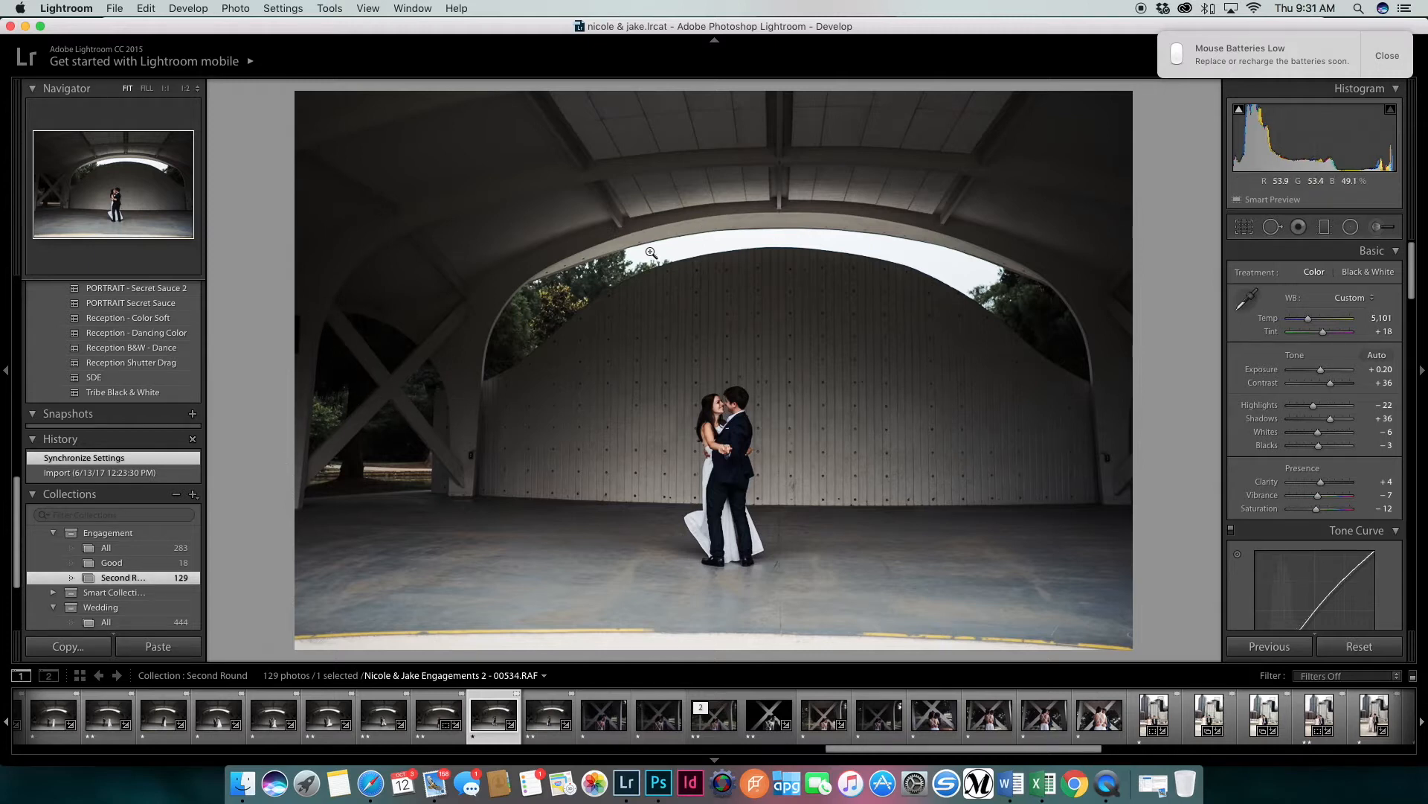
pyautogui.press('Right')
pyautogui.press('Right')
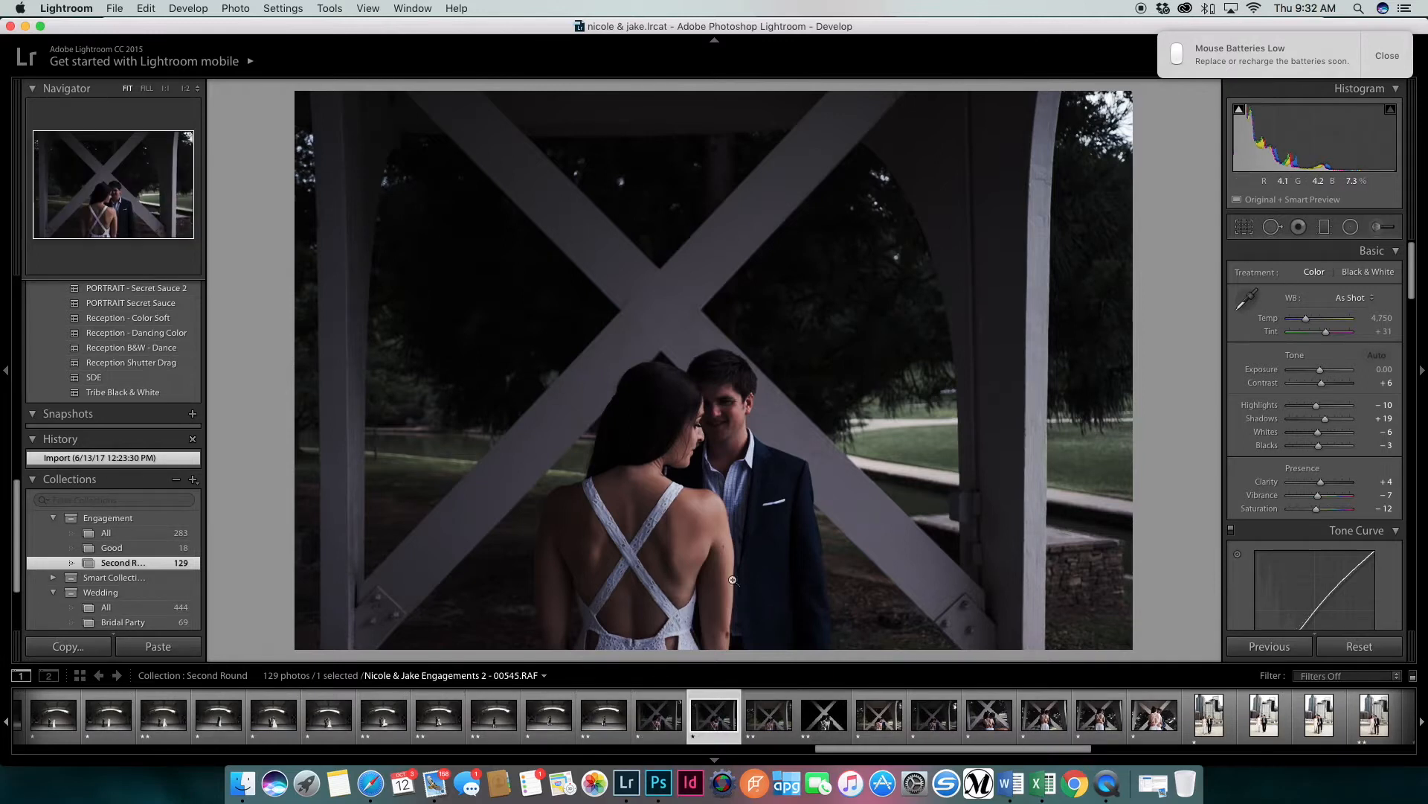
pyautogui.press('Right')
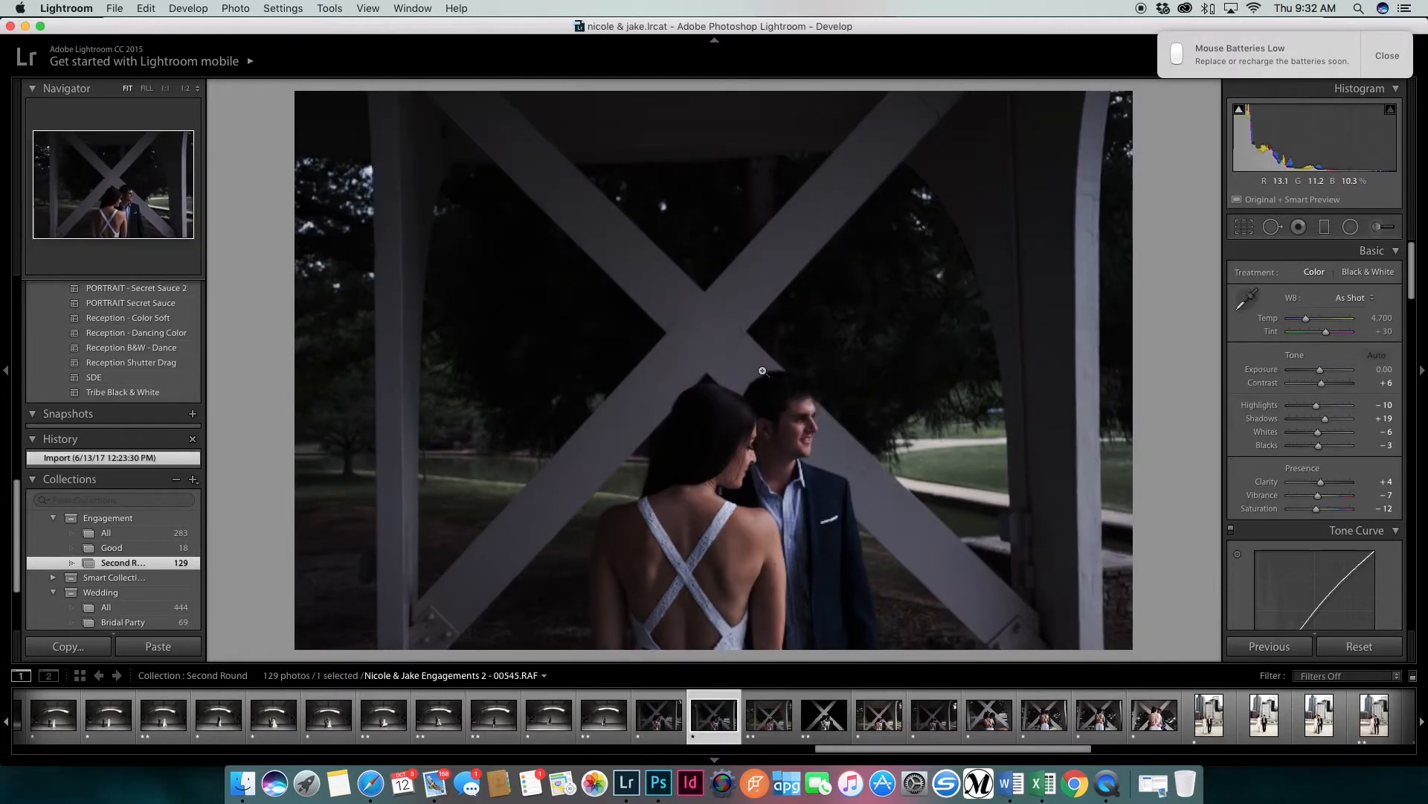
pyautogui.press('Right')
pyautogui.press('Right')
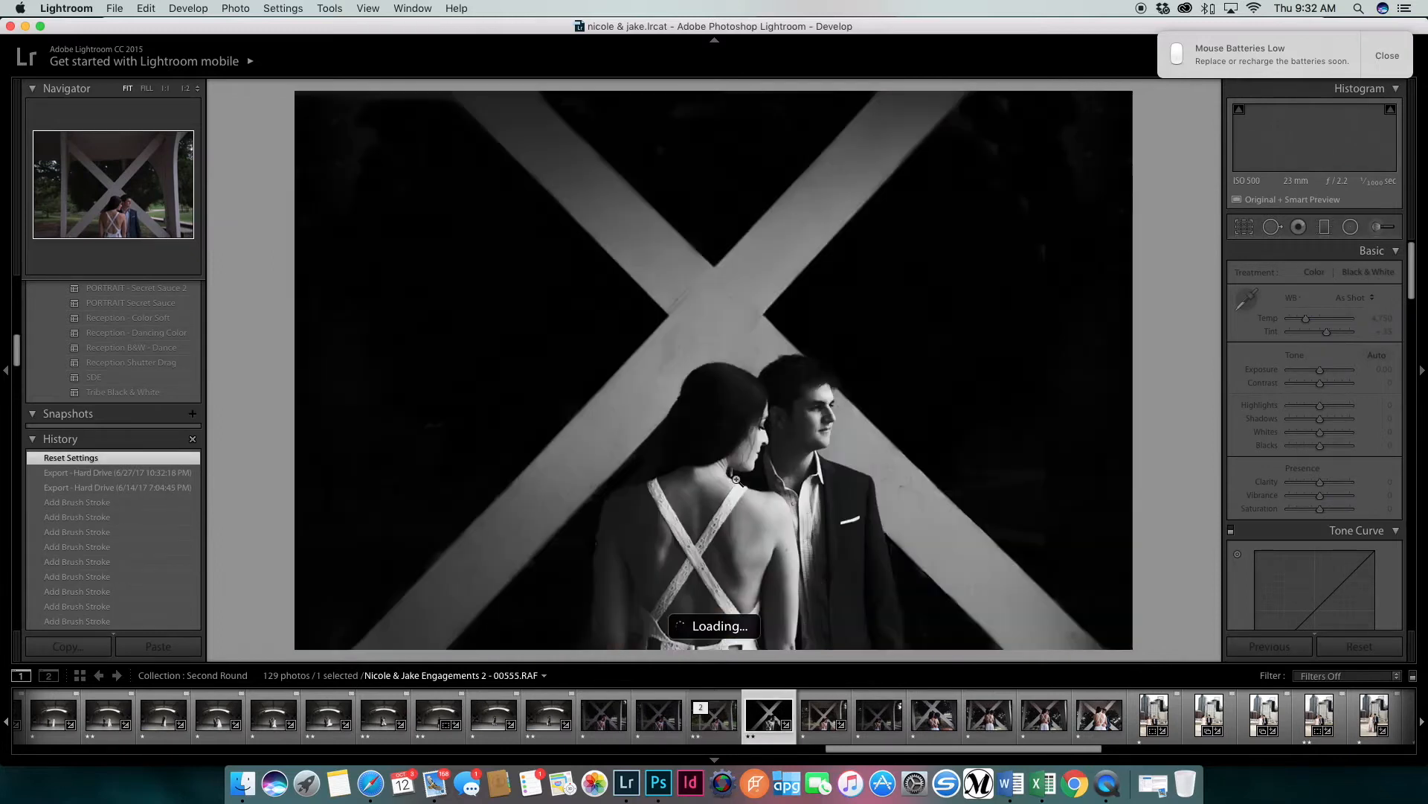
pyautogui.press('Right')
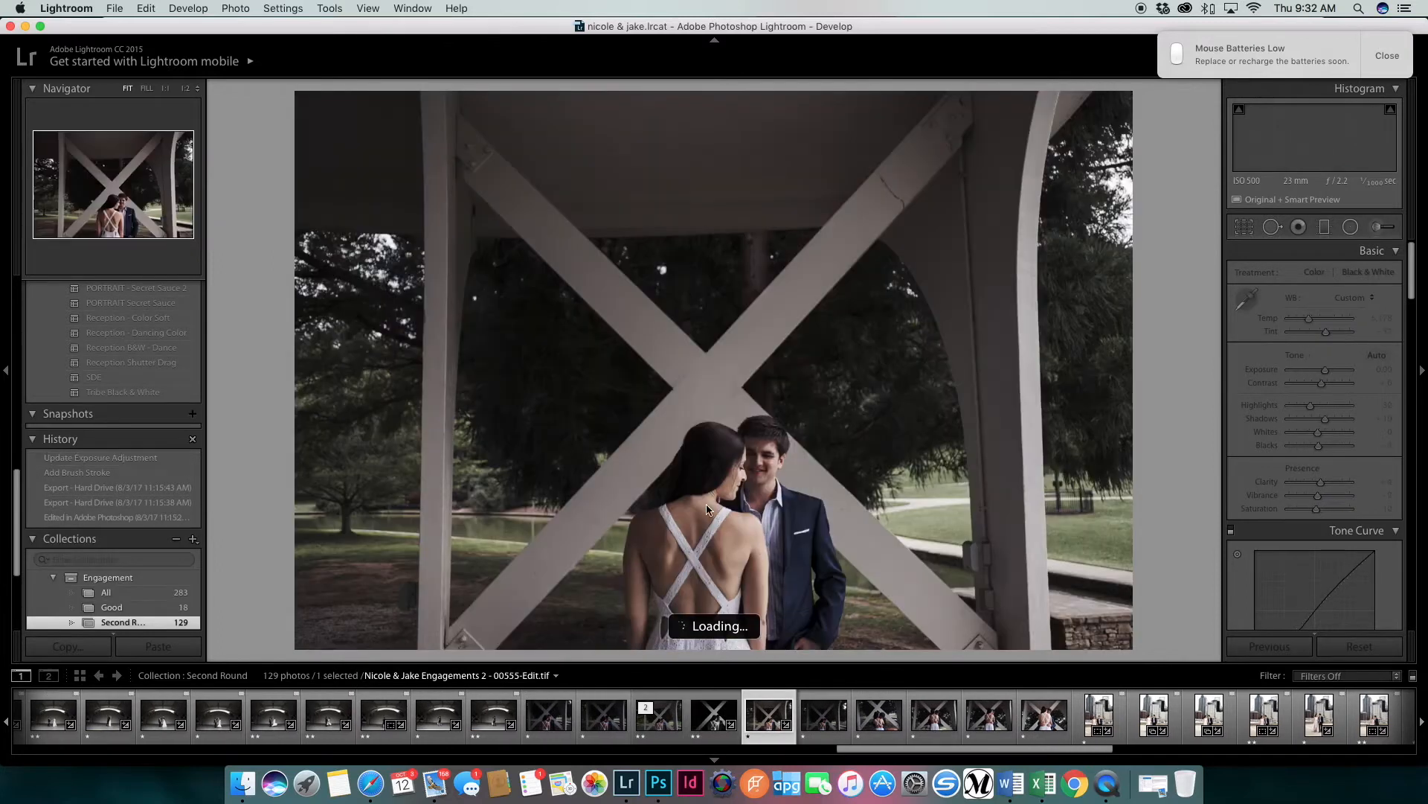
pyautogui.press('Right')
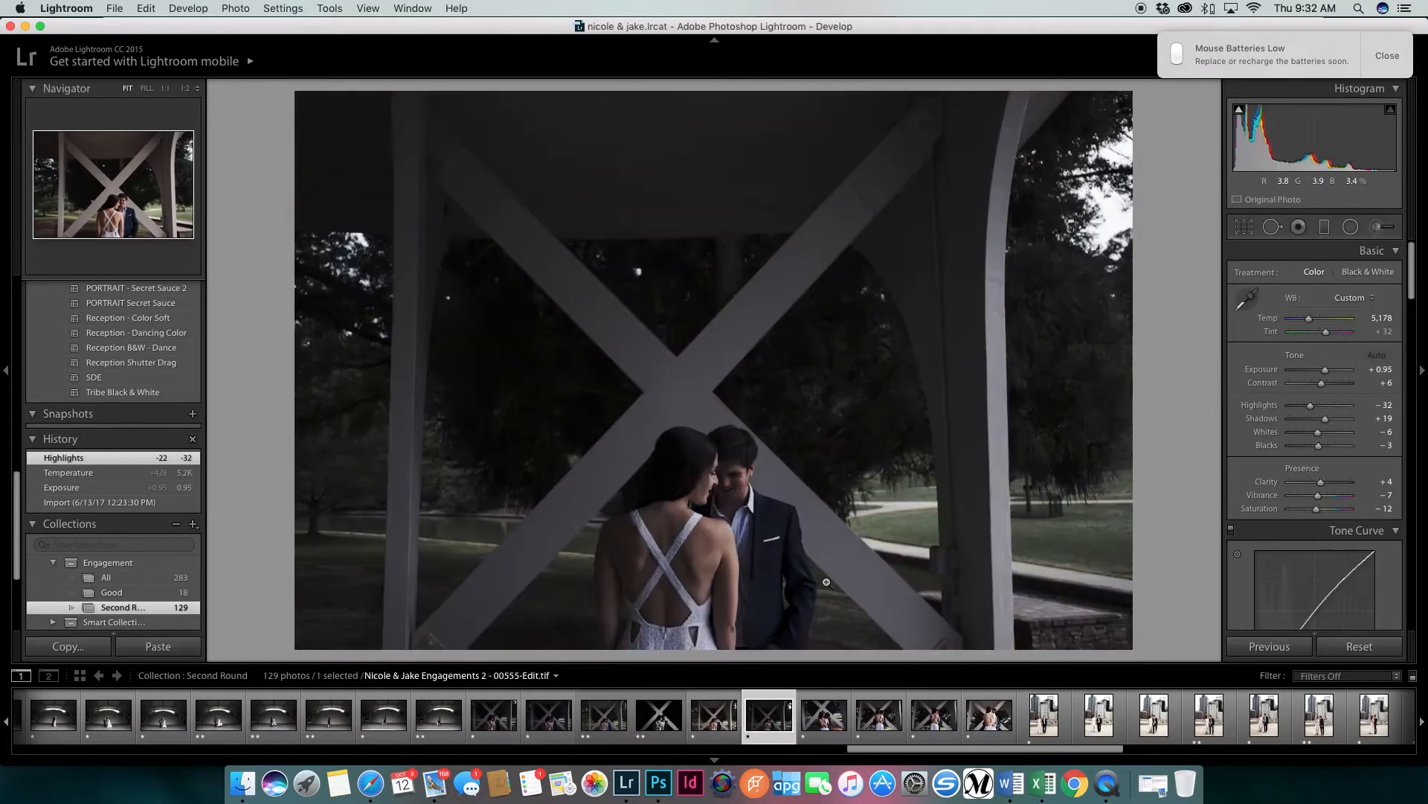
pyautogui.press('Right')
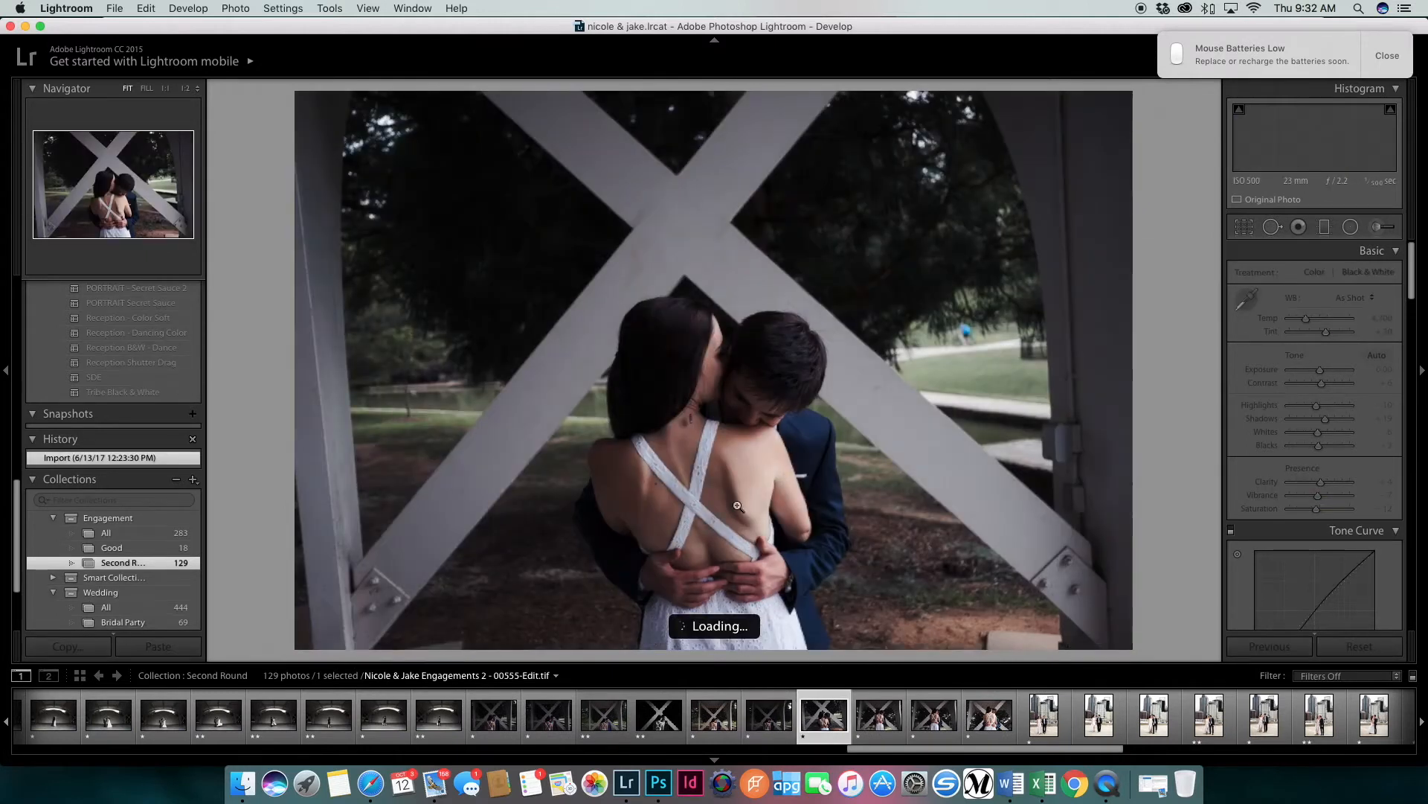
pyautogui.press('Right')
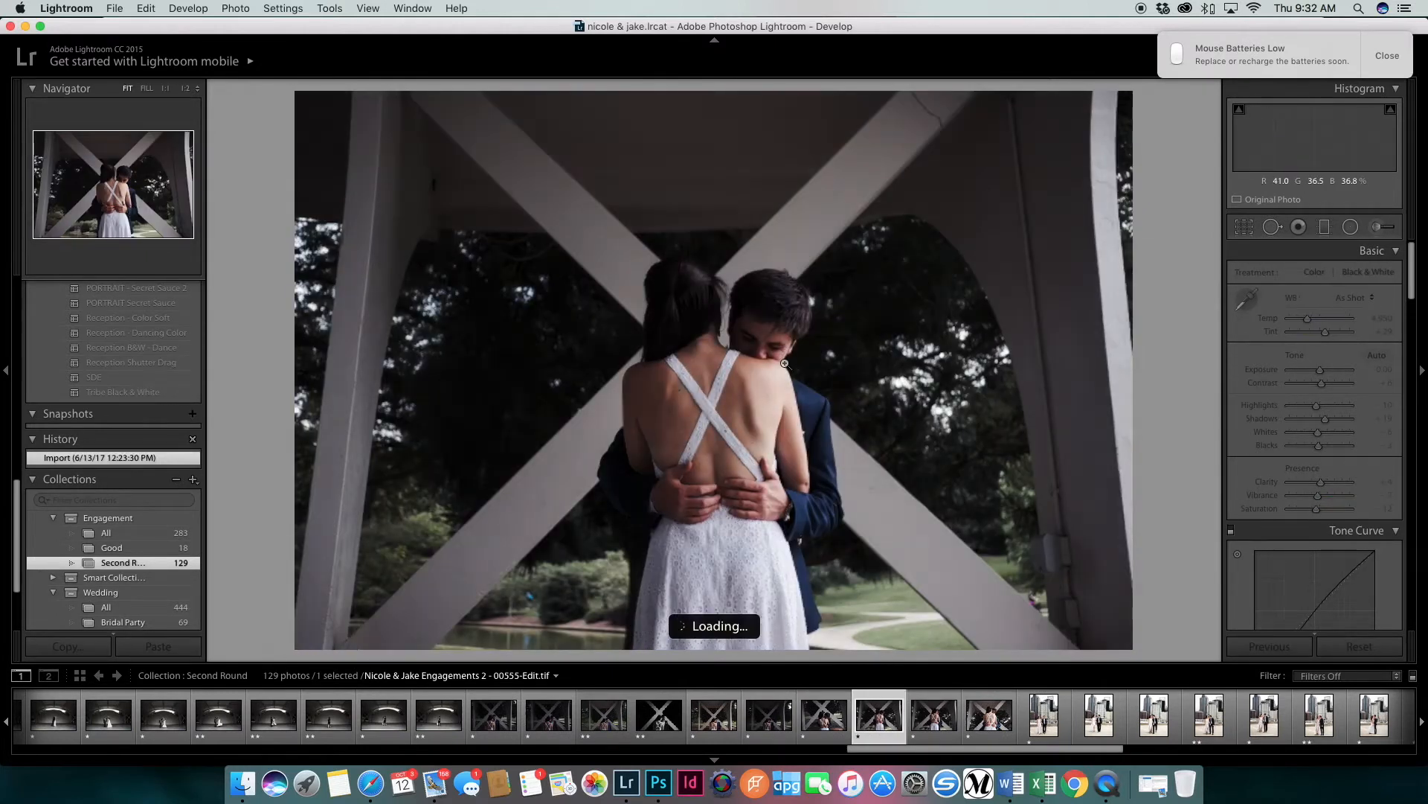
pyautogui.press('Right')
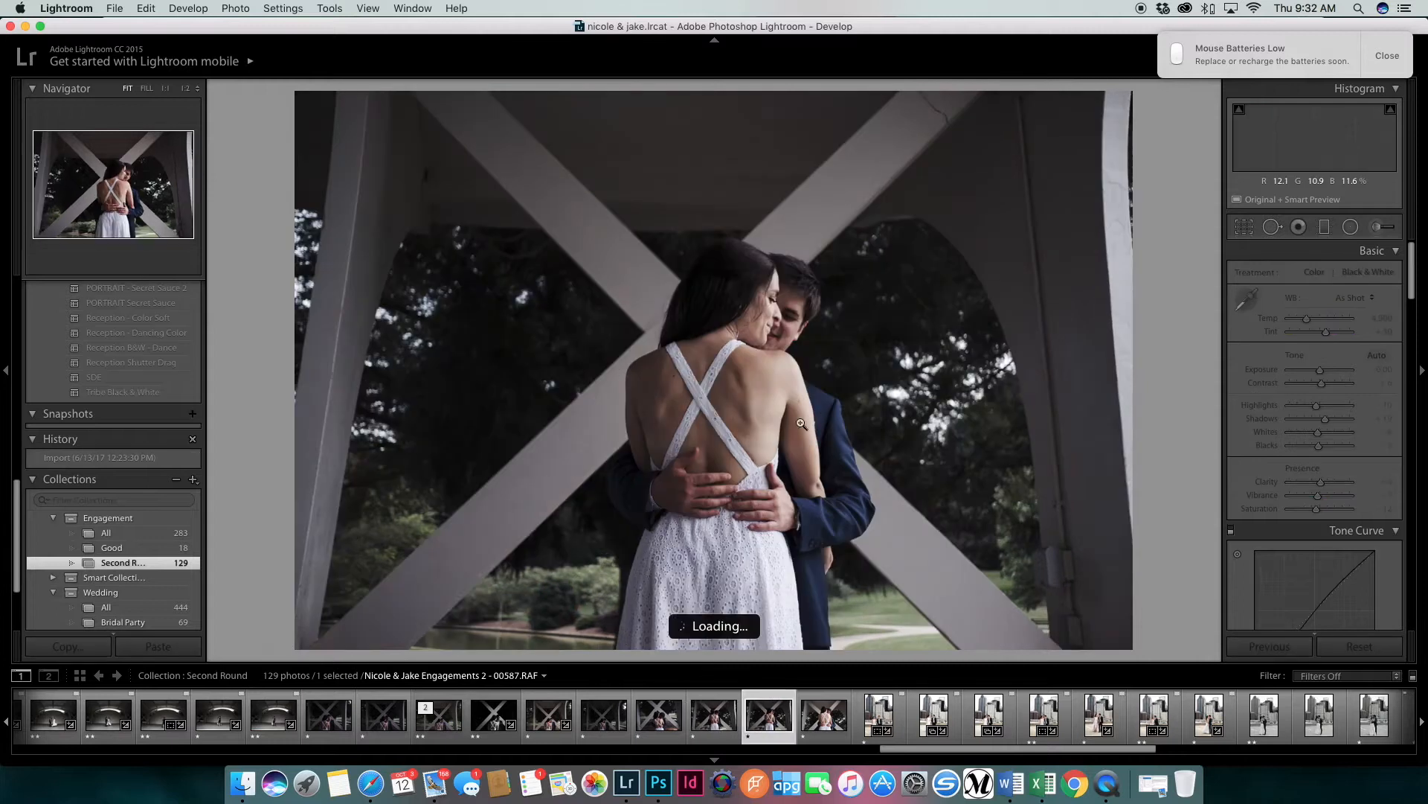
pyautogui.press('Right')
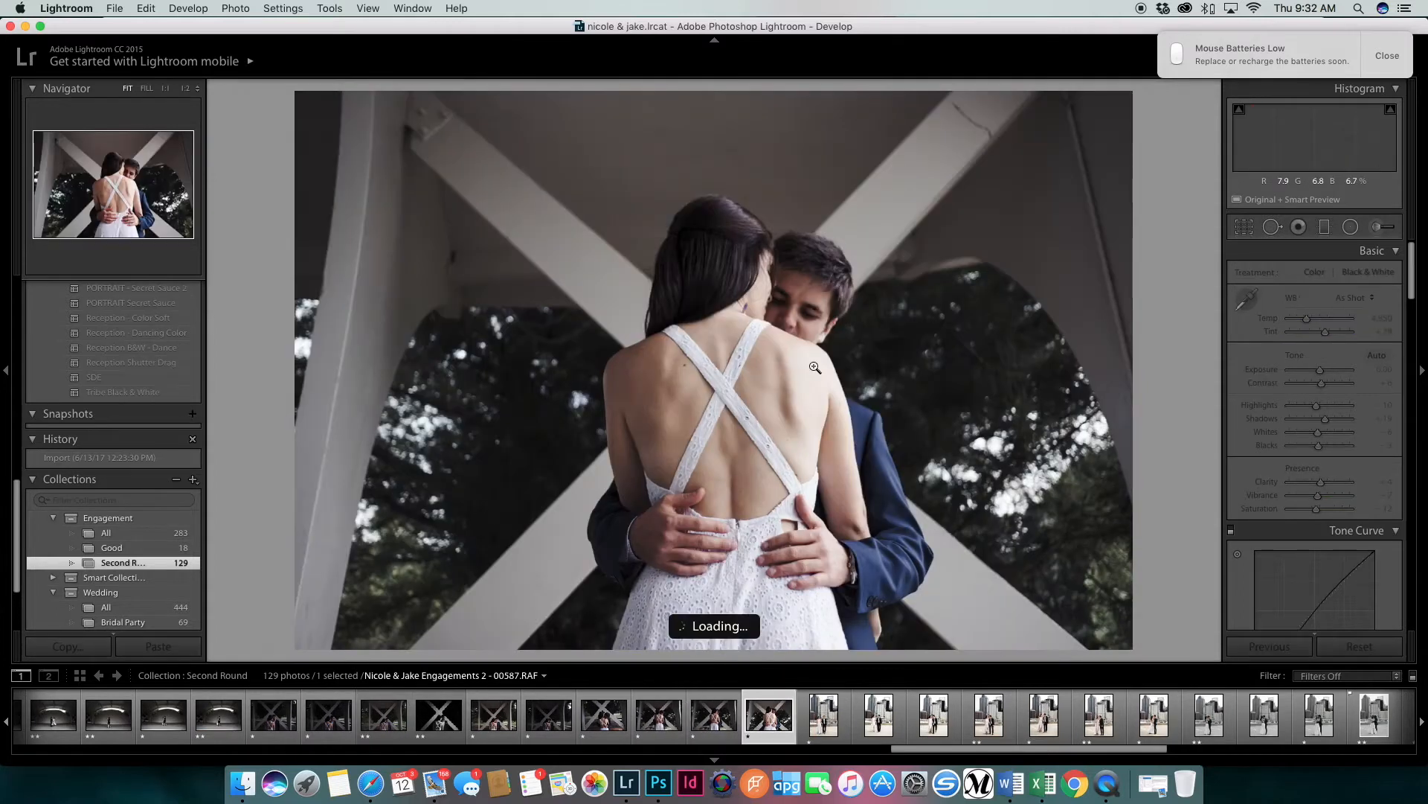
# Go back to the unedited colour photo 00555.RAF beside the finished black-and-white version and reset its develop settings
pyautogui.click(381, 726)
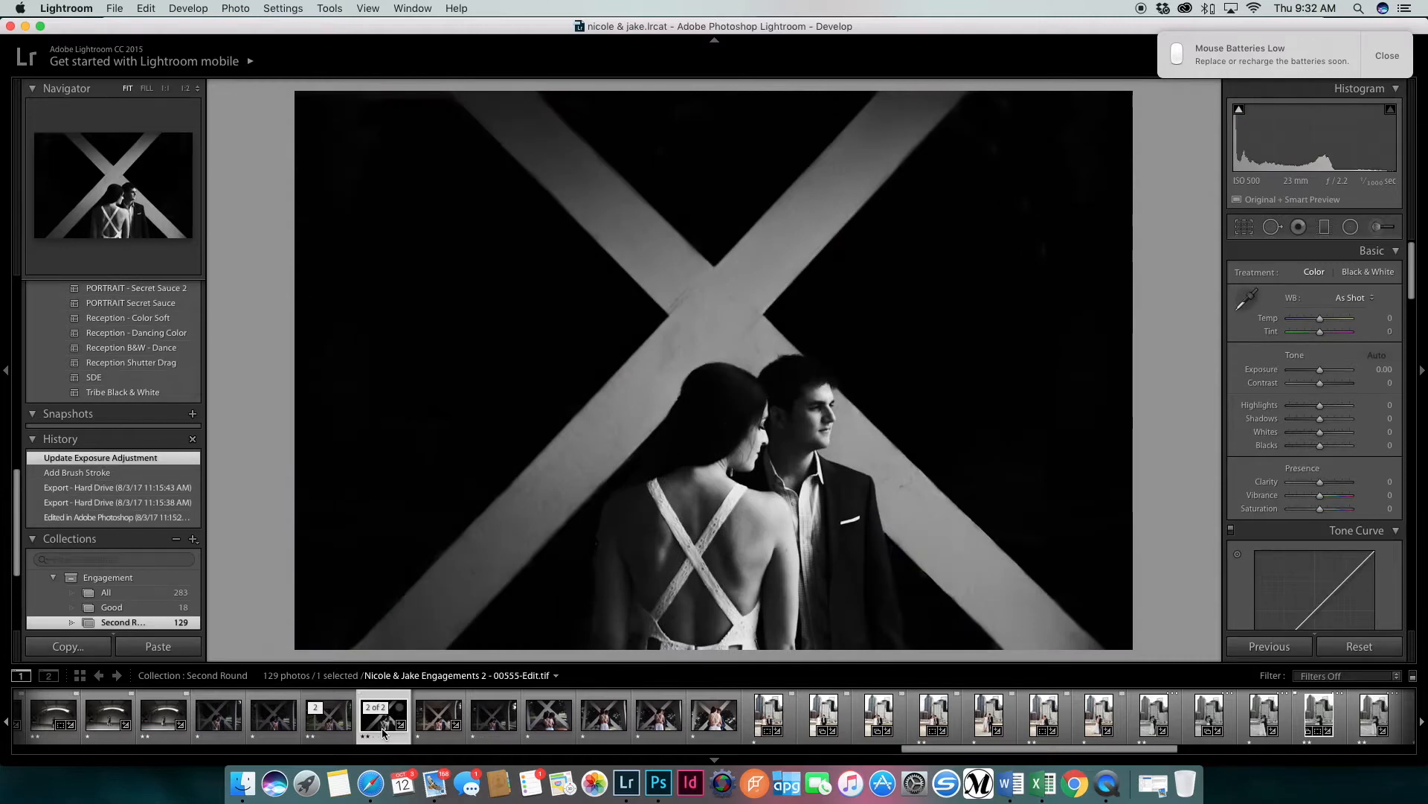
pyautogui.click(328, 737)
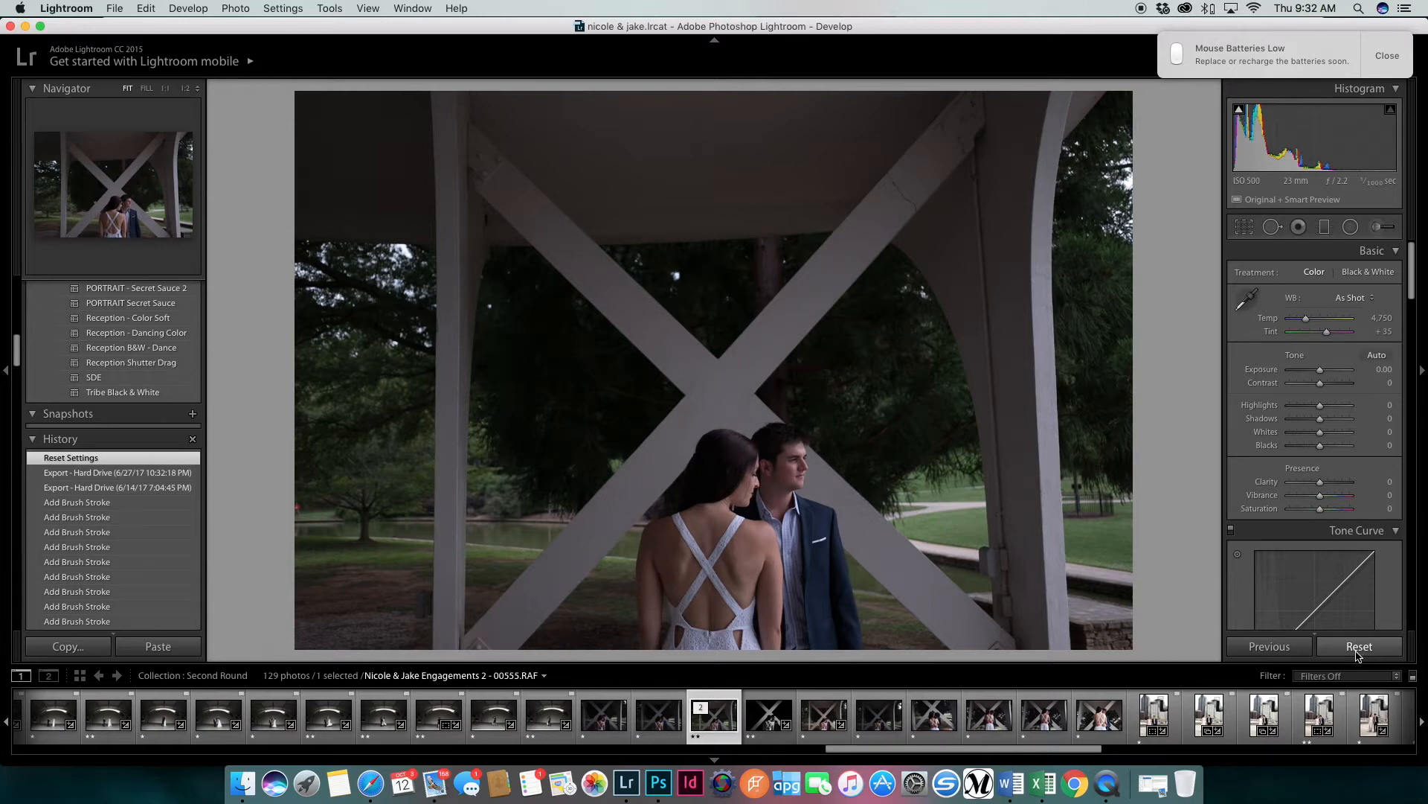
pyautogui.click(1357, 647)
# Try the B&W Portrait Soft and B&W Trying presets on the photo, and keep B&W Portrait Soft
pyautogui.scroll(8, 160, 512)
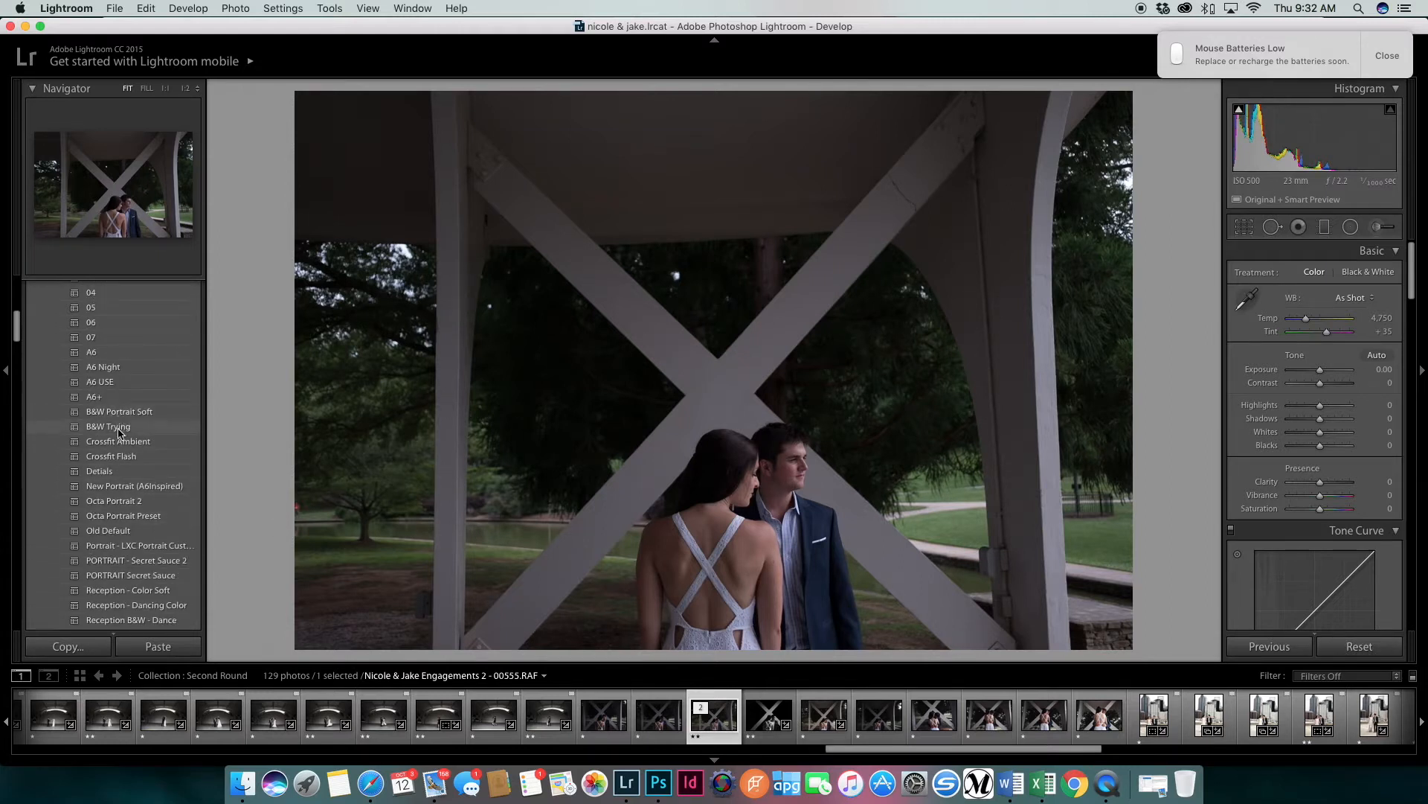
pyautogui.click(119, 413)
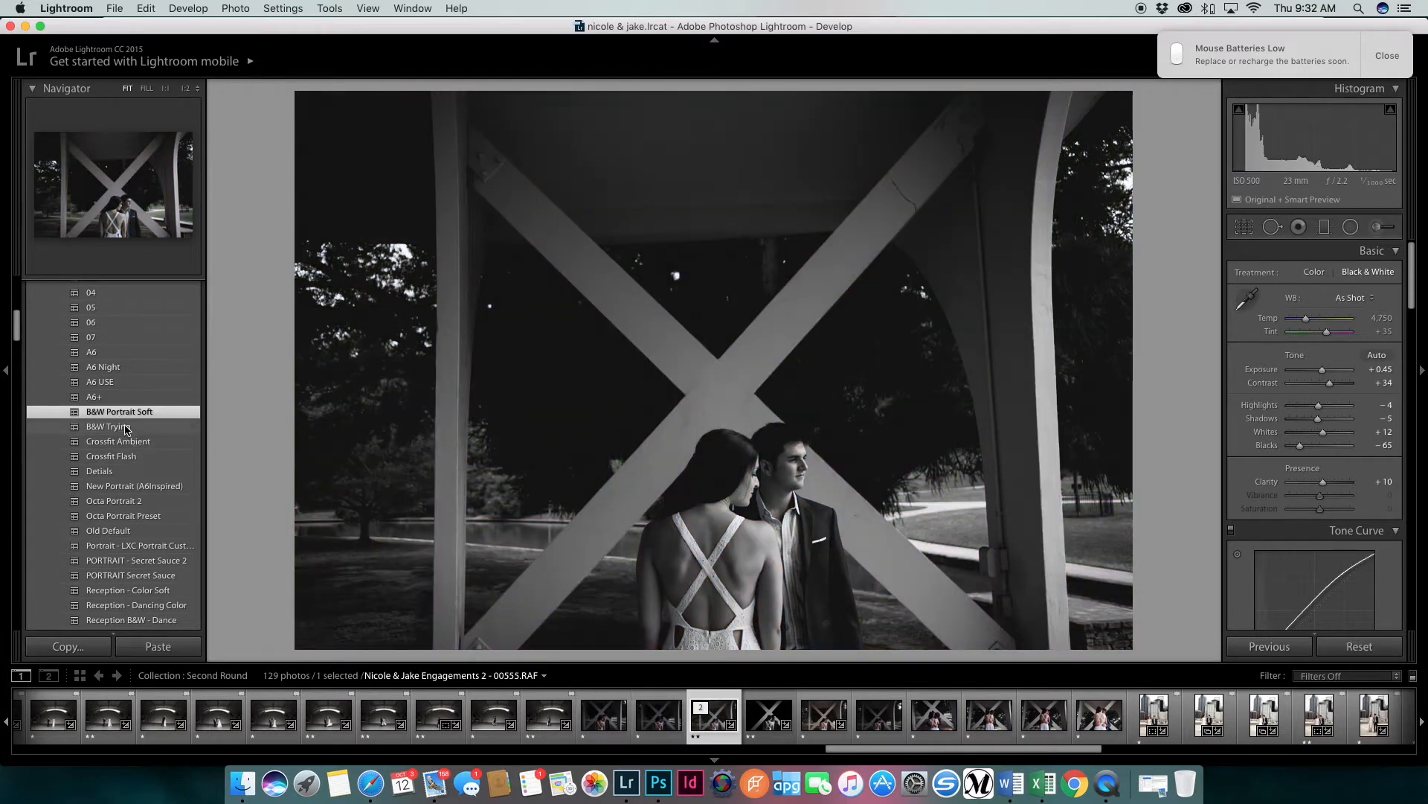
pyautogui.press('super+z')
pyautogui.click(127, 429)
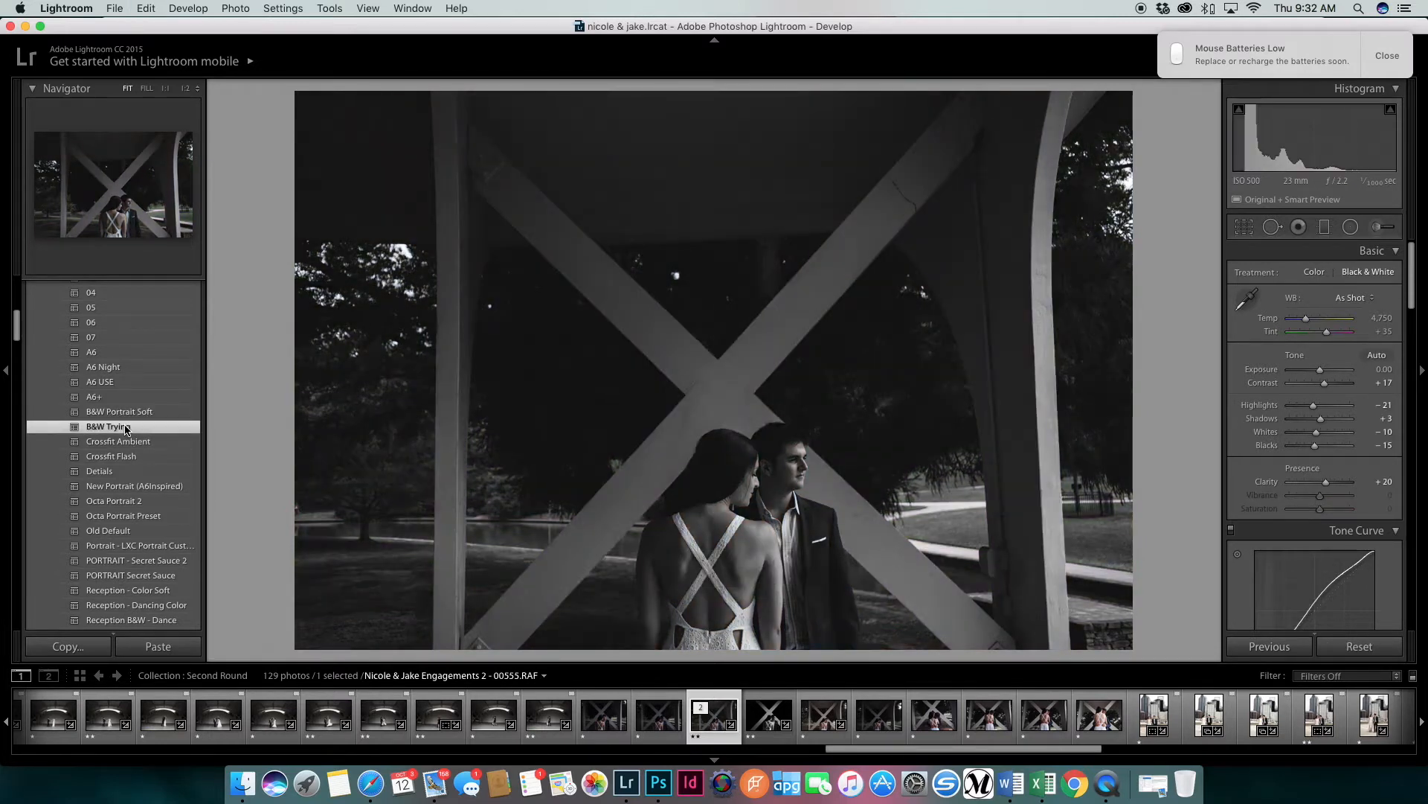
pyautogui.press('super+z')
pyautogui.click(126, 413)
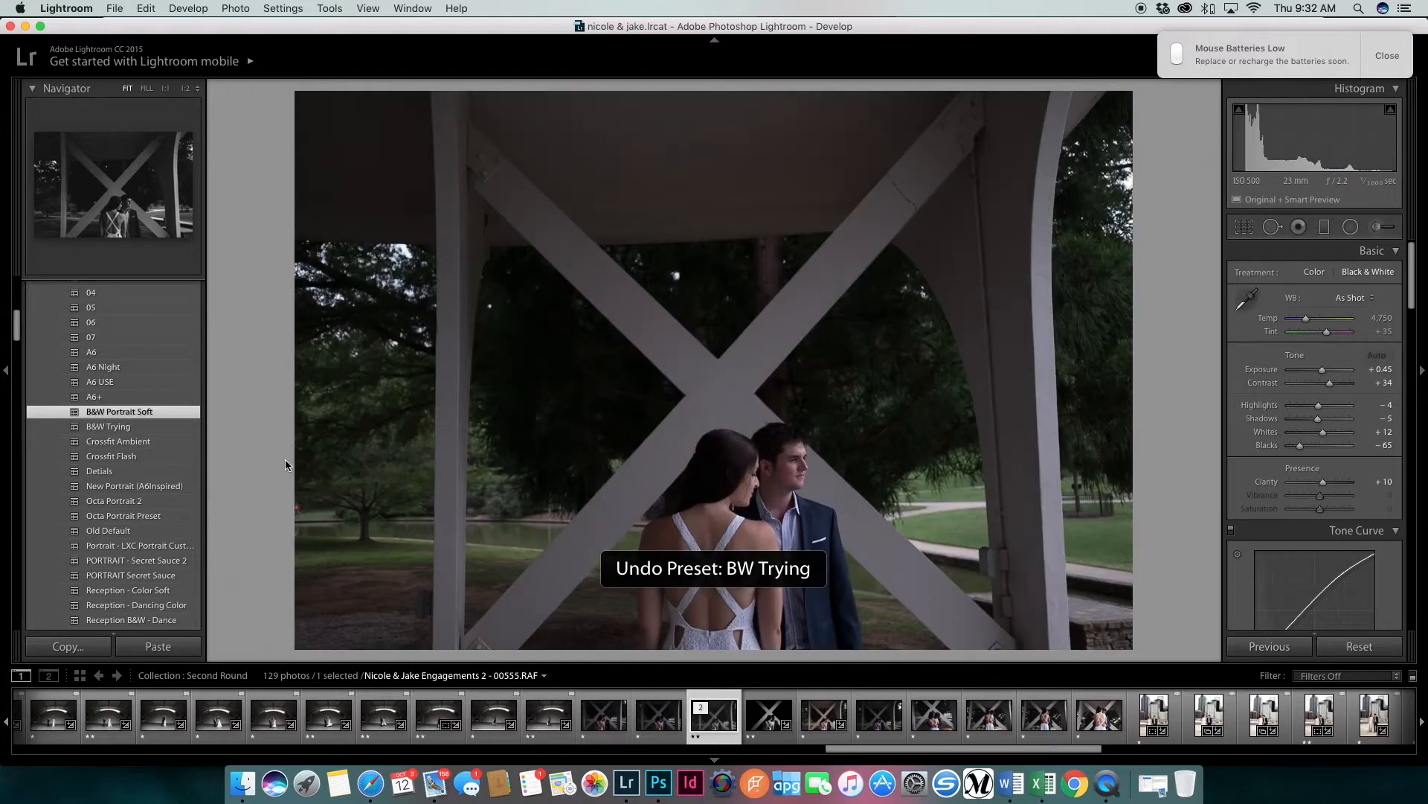
# Crop the photo tighter around the couple and the crossing beams, keeping the original aspect ratio
pyautogui.press('r')
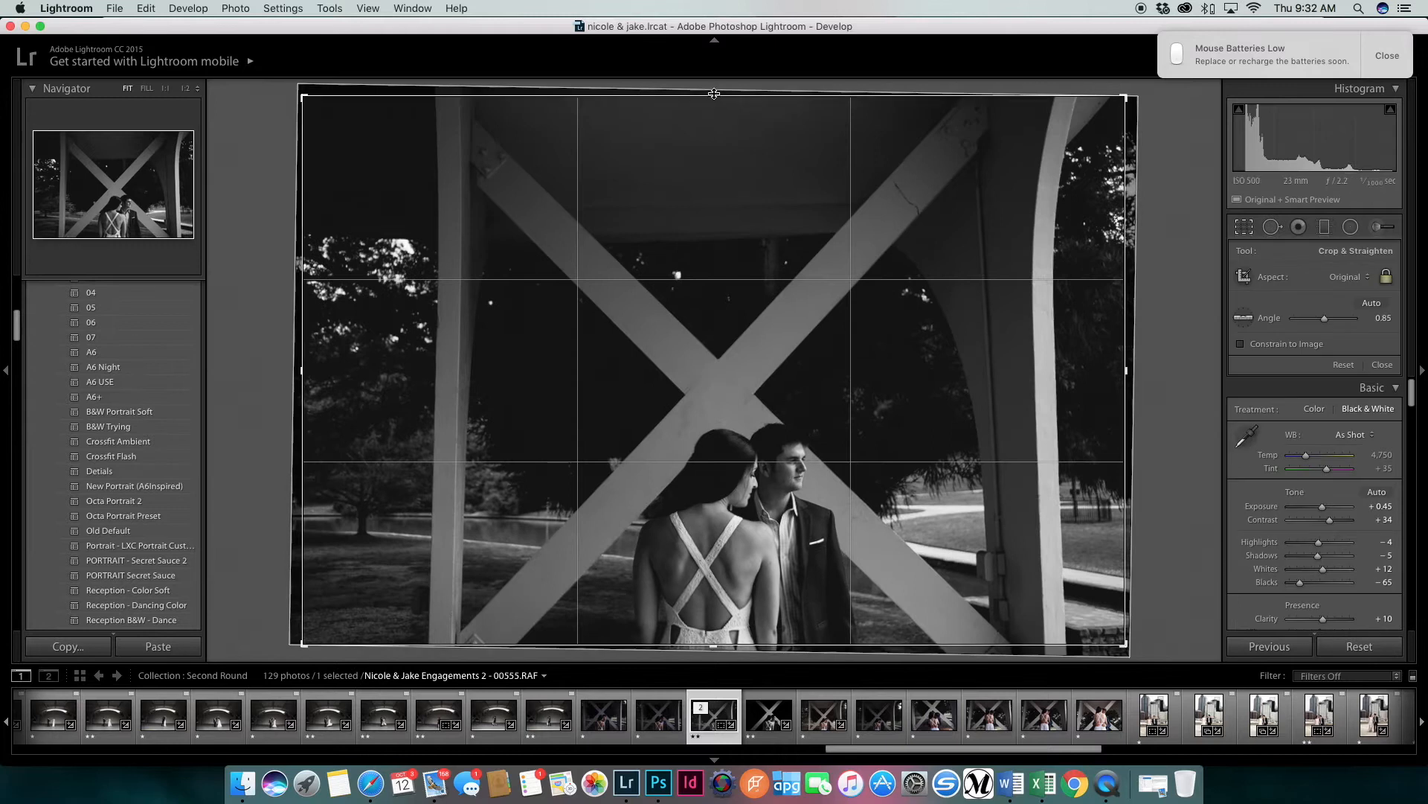
pyautogui.moveTo(721, 121); pyautogui.dragTo(721, 129)
pyautogui.moveTo(720, 207); pyautogui.dragTo(698, 203)
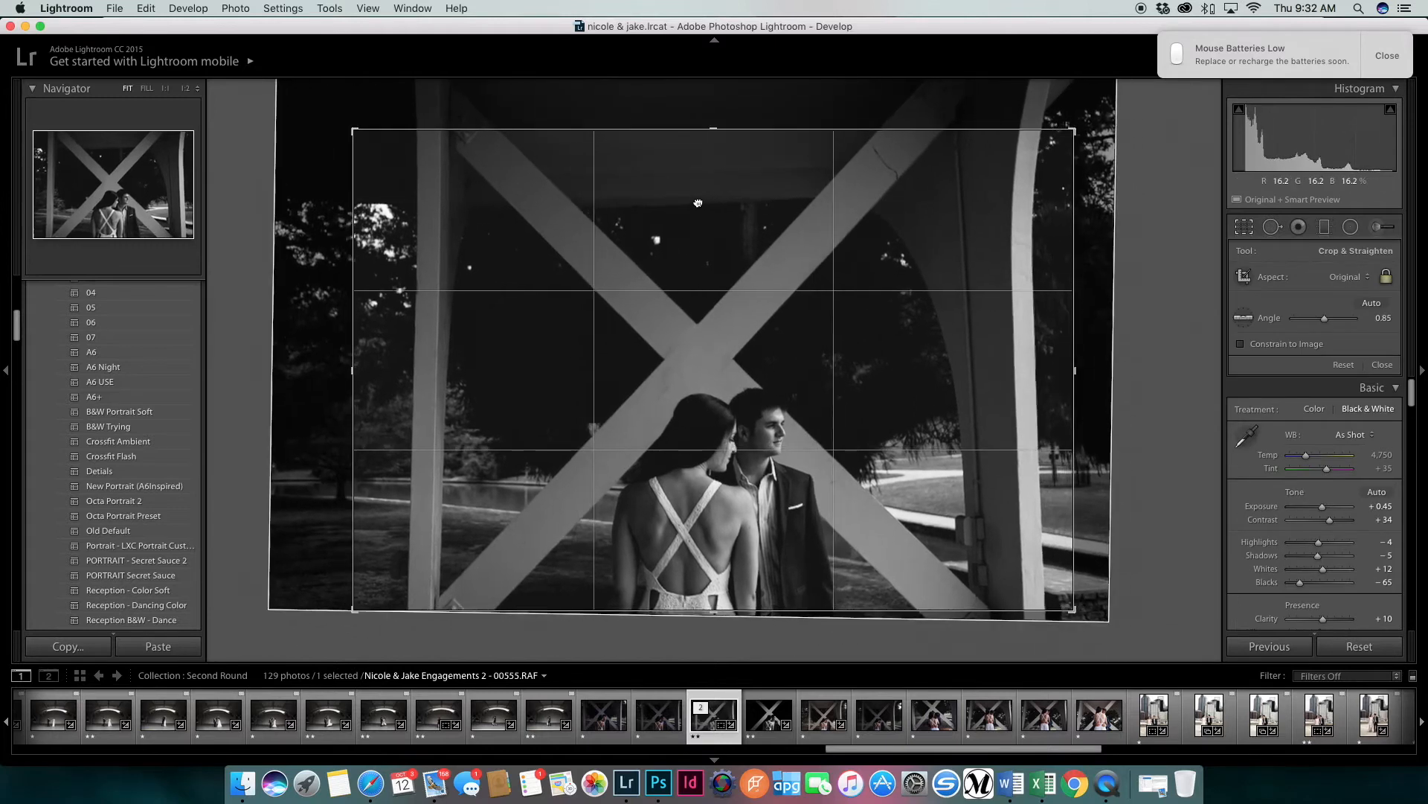
pyautogui.press('Return')
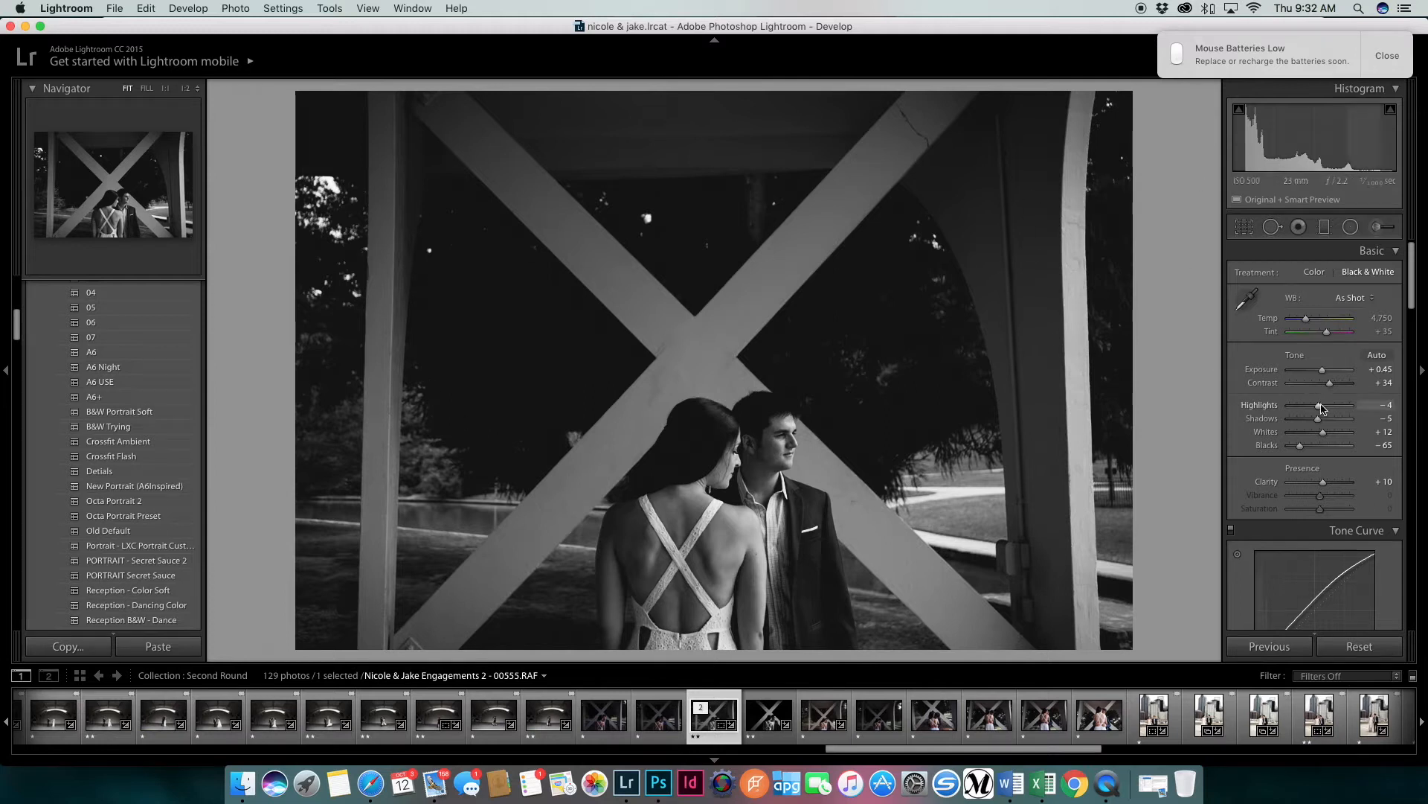
# Set the photo's highlights to +55, shadows to -100, exposure to +0.70 and whites to +49
pyautogui.moveTo(1321, 406); pyautogui.dragTo(1293, 427)
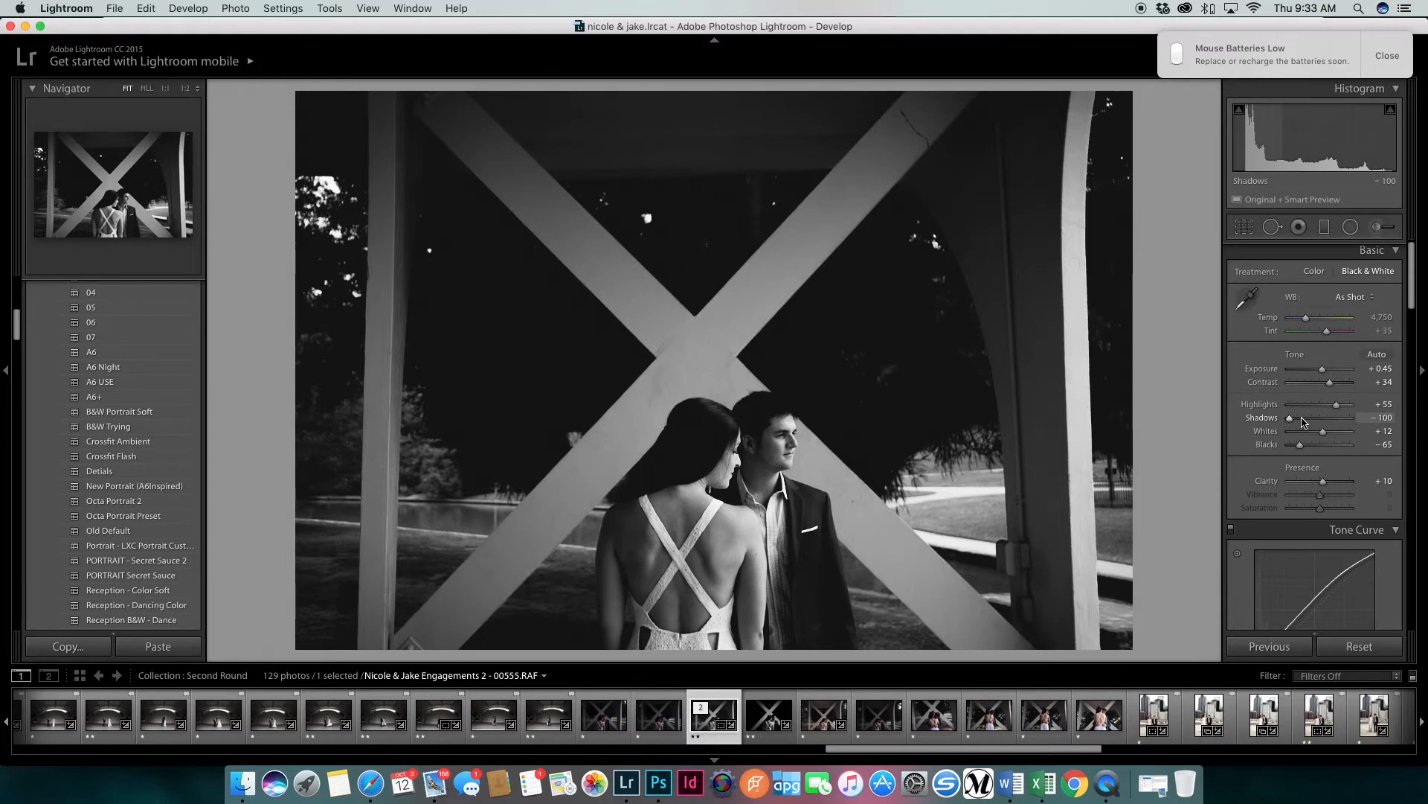
pyautogui.scroll(-3, 1304, 422)
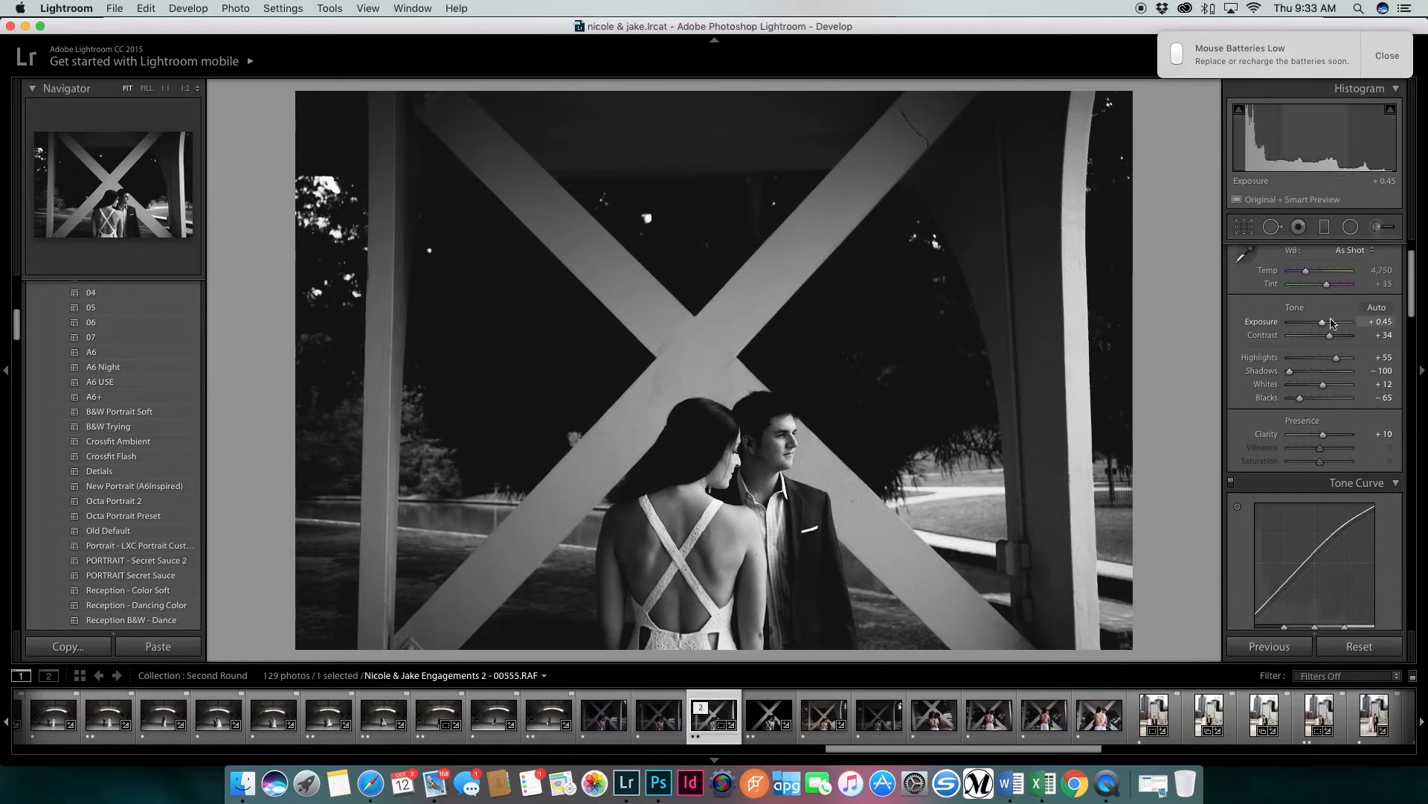
pyautogui.moveTo(1324, 326); pyautogui.dragTo(1326, 325)
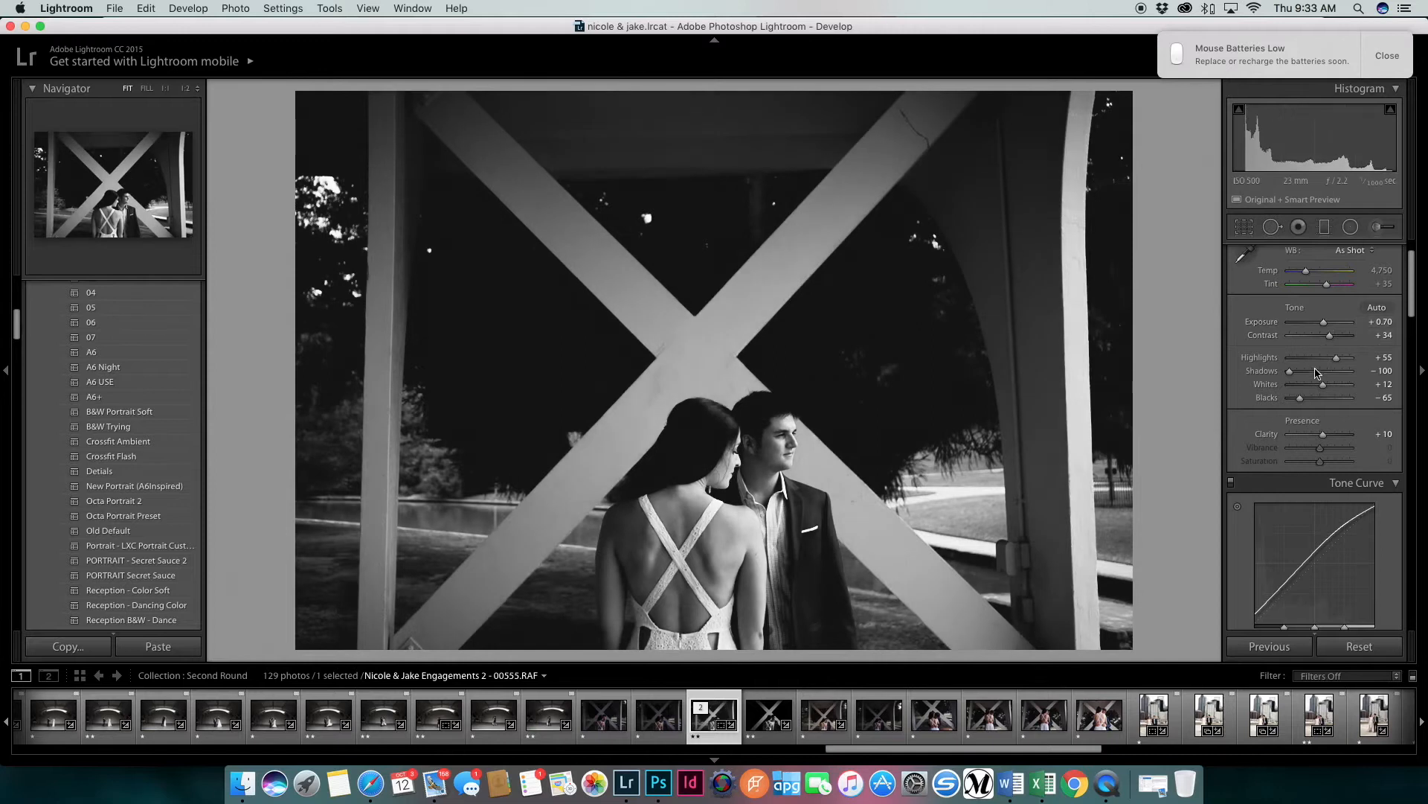
pyautogui.moveTo(1329, 386); pyautogui.dragTo(1336, 386)
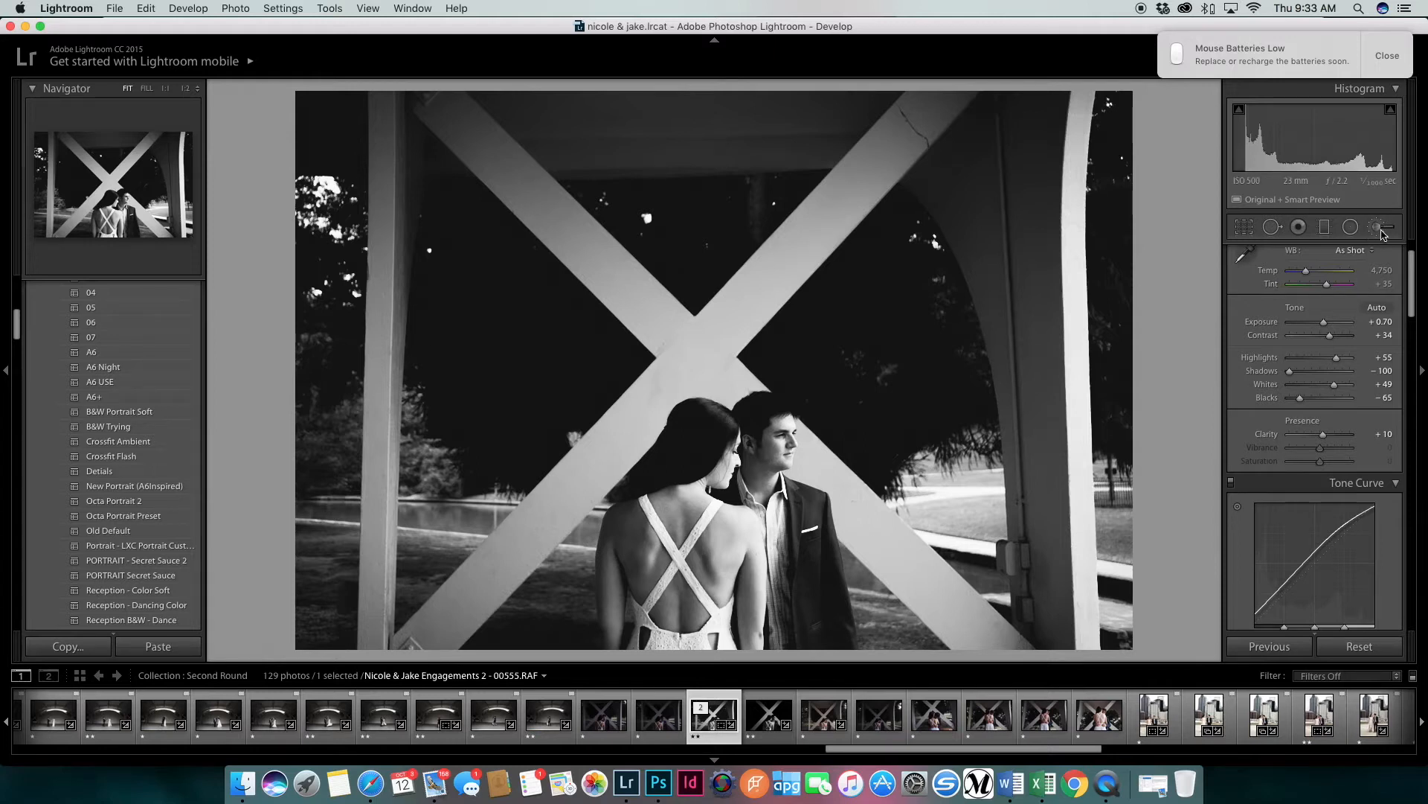
# Start an Adjustment Brush with the LRT Adjustment darkening effect that uses exposure -0.40, highlights -25 and shadows -15
pyautogui.click(1384, 231)
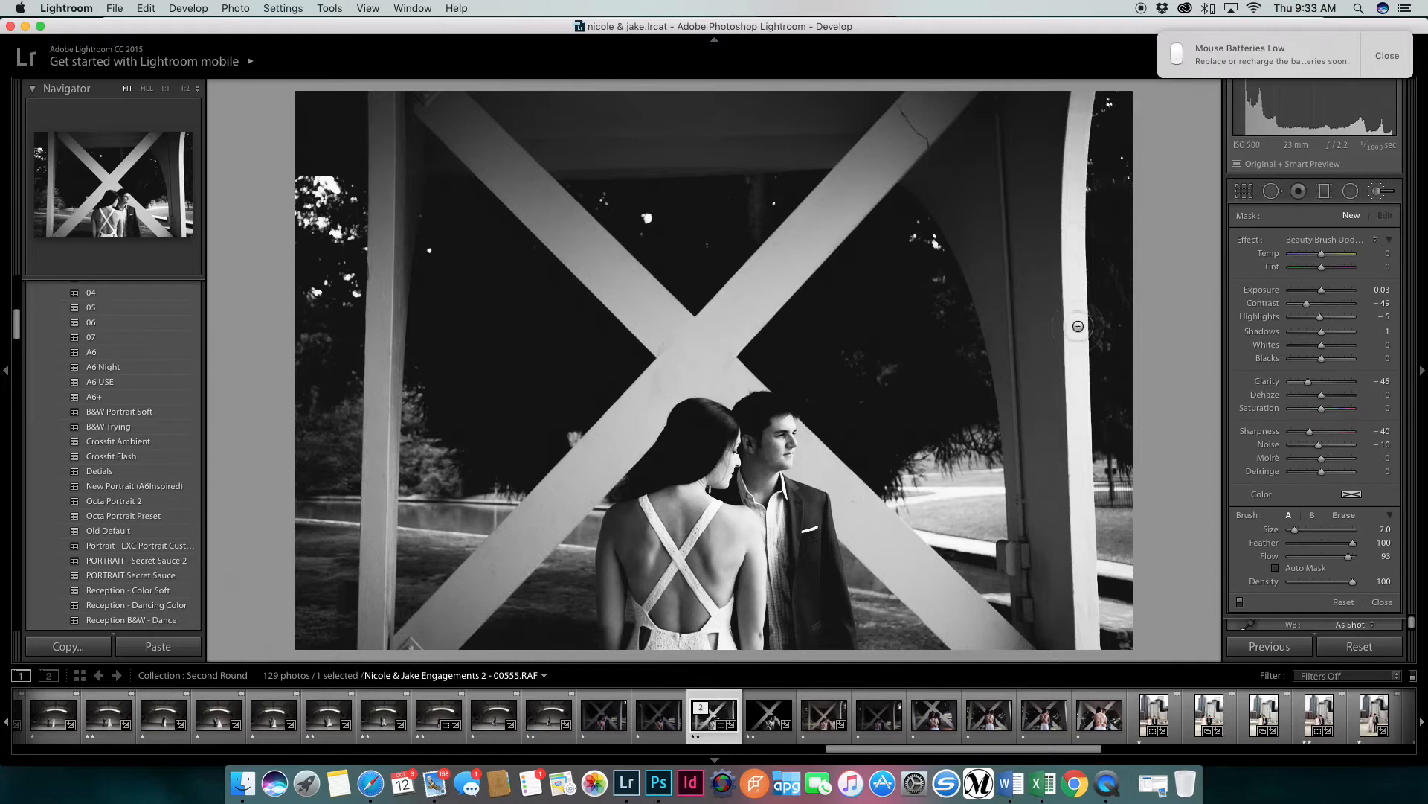
pyautogui.click(1304, 240)
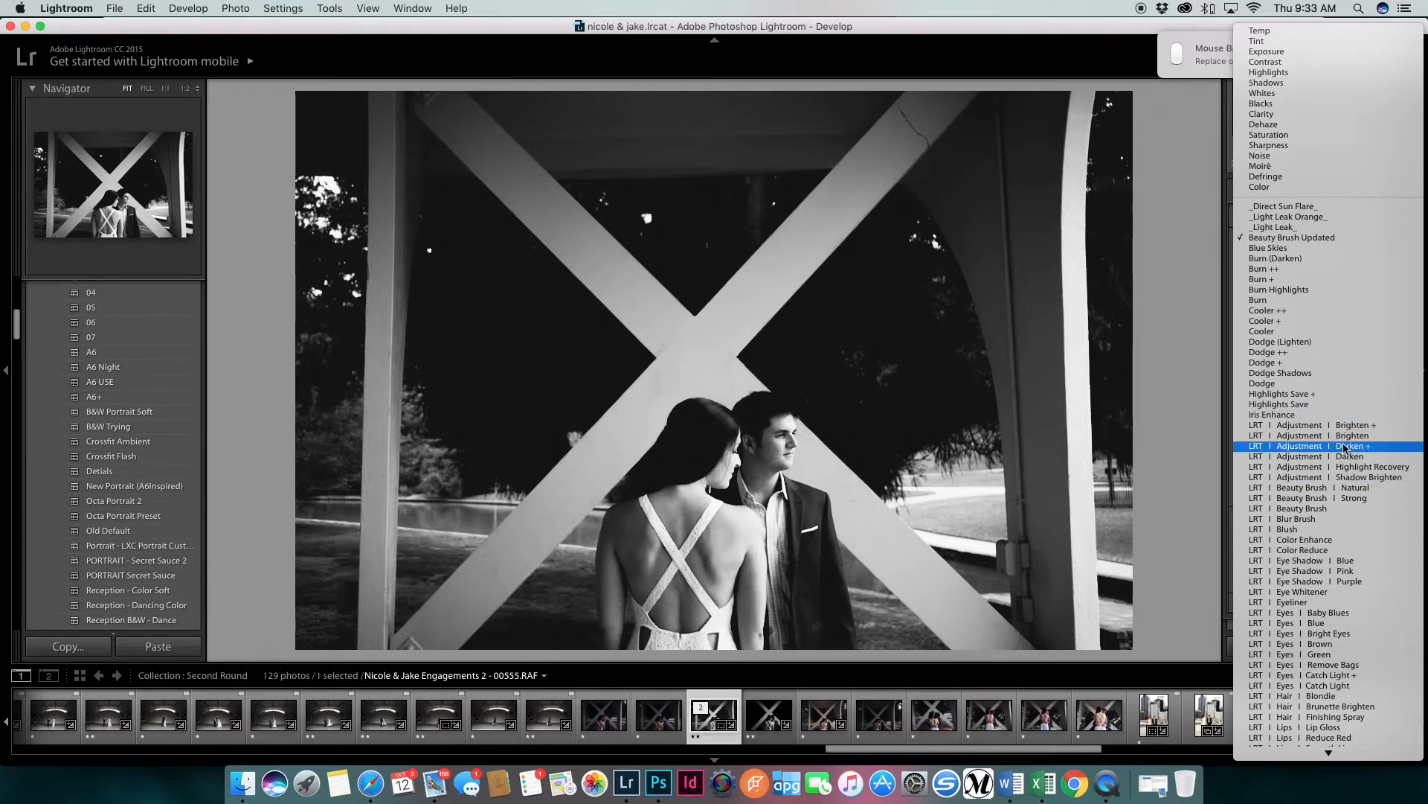
pyautogui.scroll(-3, 1350, 625)
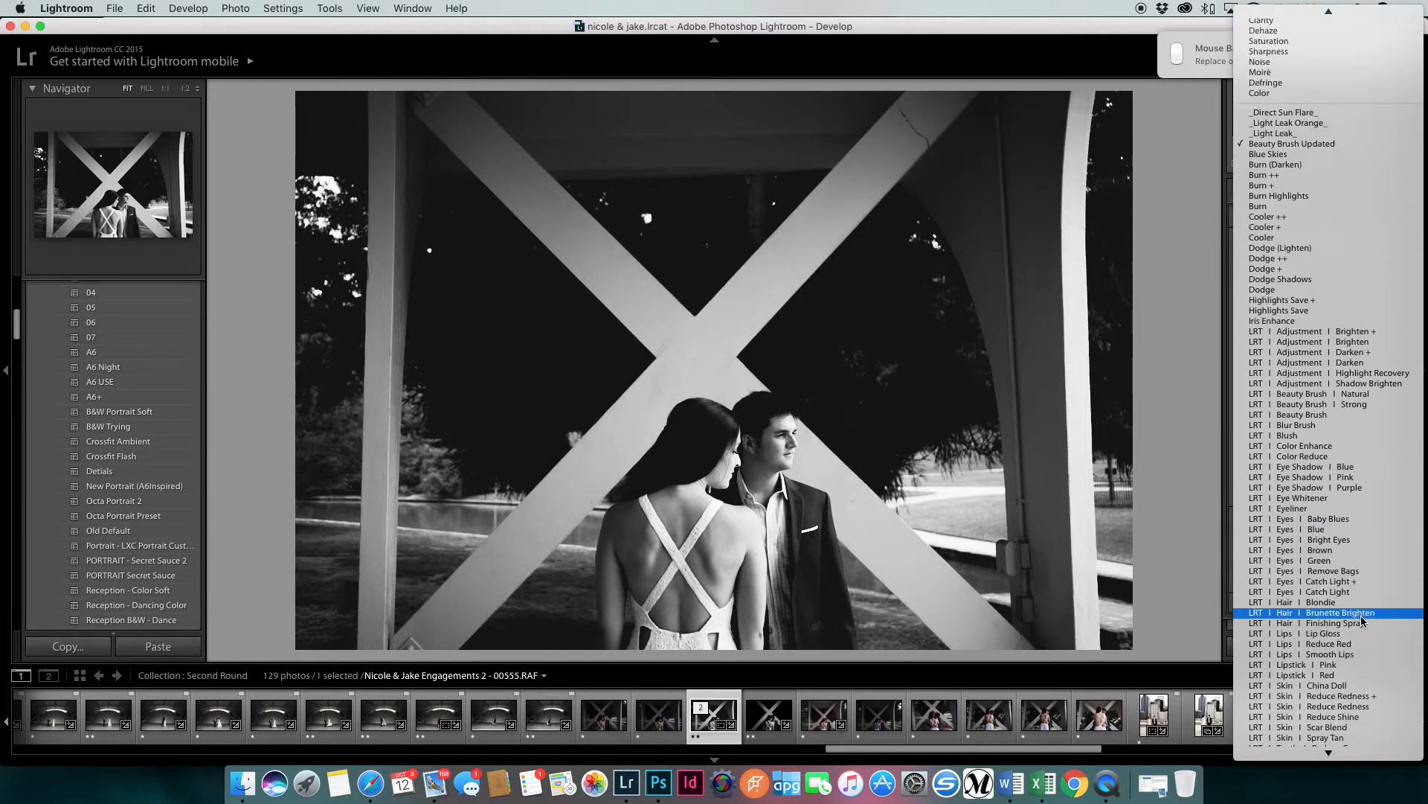
pyautogui.scroll(3, 1350, 595)
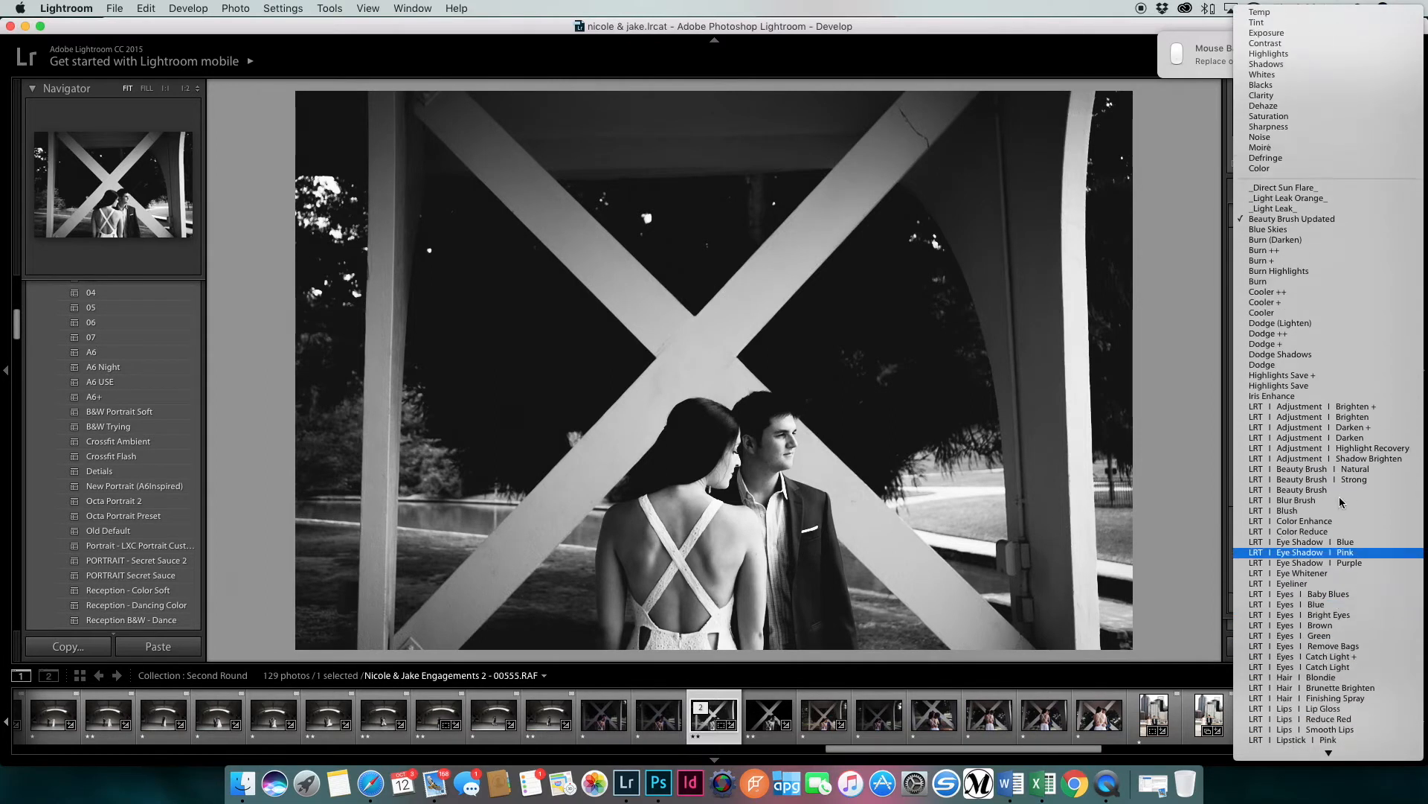
pyautogui.click(1340, 433)
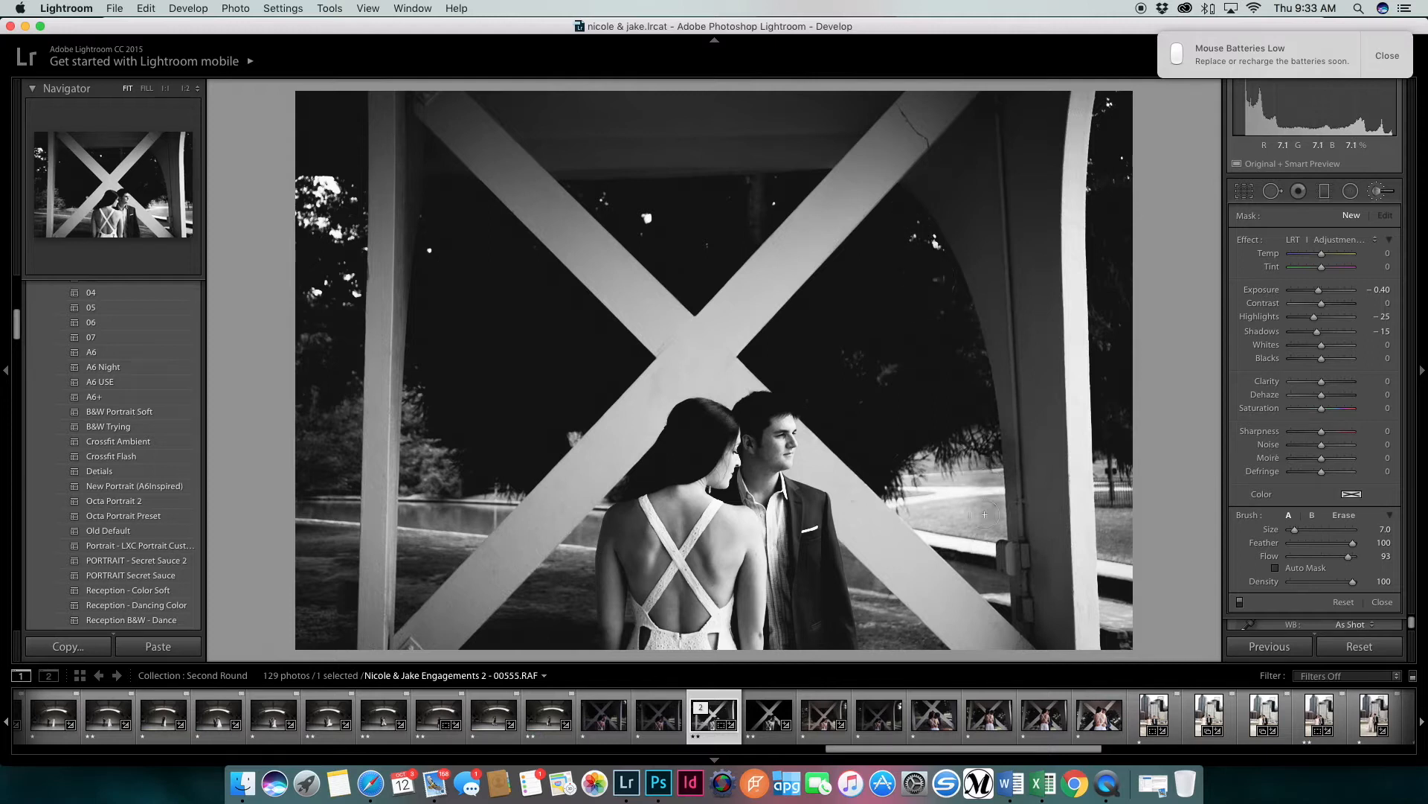
# Paint the background on both sides of the couple, turning on Auto Mask, and set the brush exposure to -4.00
pyautogui.moveTo(935, 505); pyautogui.dragTo(902, 491)
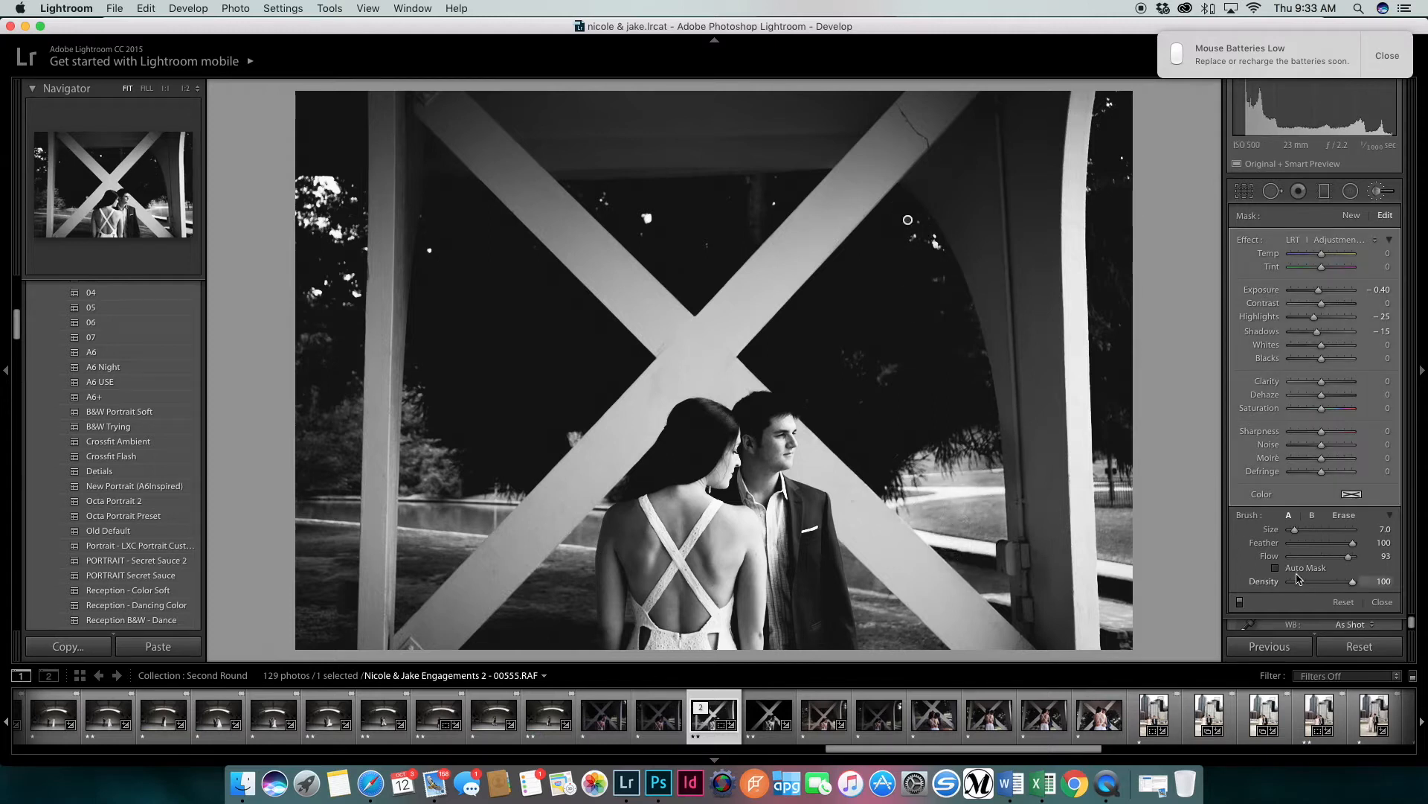
pyautogui.click(1276, 569)
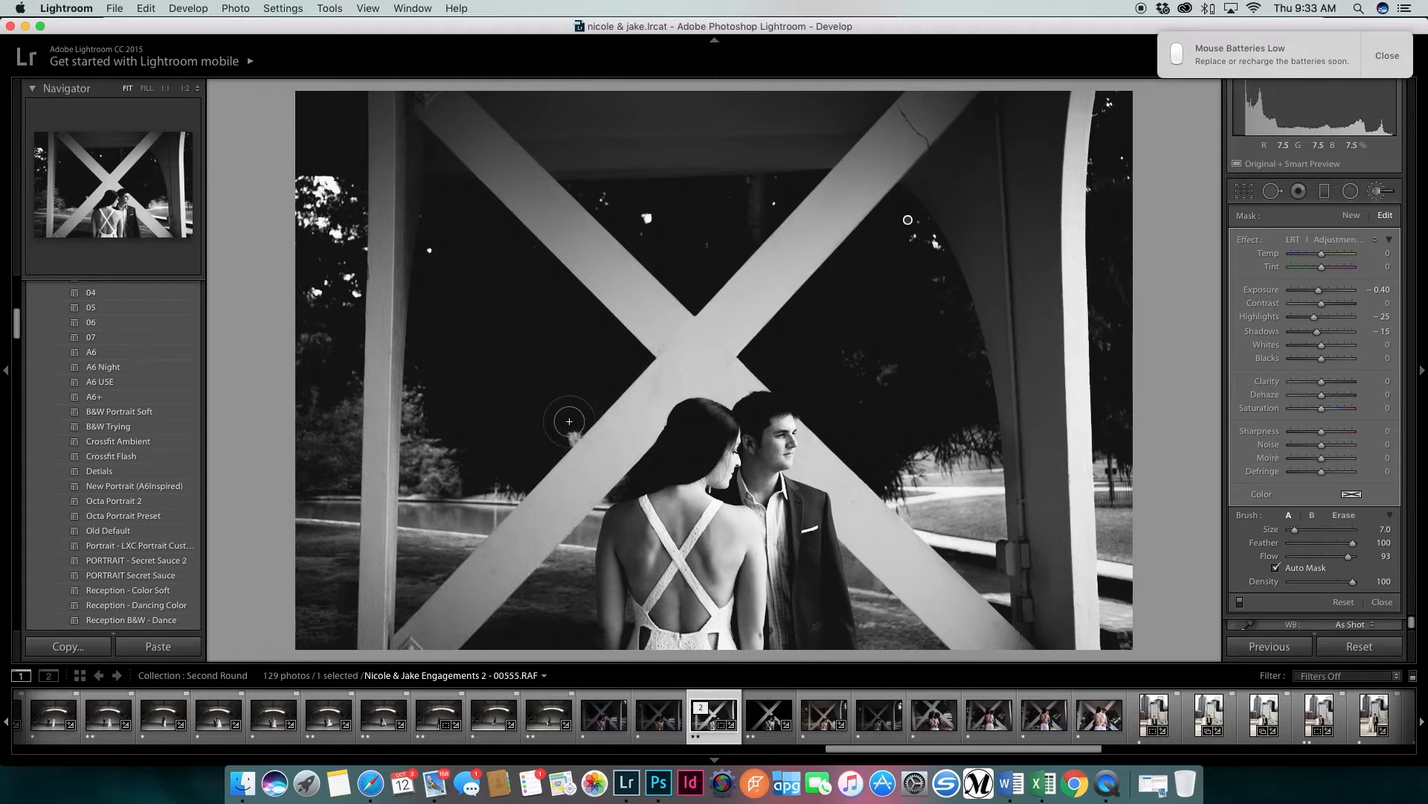
pyautogui.moveTo(615, 378); pyautogui.dragTo(576, 428)
pyautogui.moveTo(513, 504)
pyautogui.mouseDown()
pyautogui.moveTo(425, 580)
pyautogui.moveTo(412, 406)
pyautogui.moveTo(428, 439)
pyautogui.moveTo(477, 468)
pyautogui.moveTo(438, 520)
pyautogui.moveTo(476, 511)
pyautogui.mouseUp()
pyautogui.moveTo(1319, 293); pyautogui.dragTo(1291, 290)
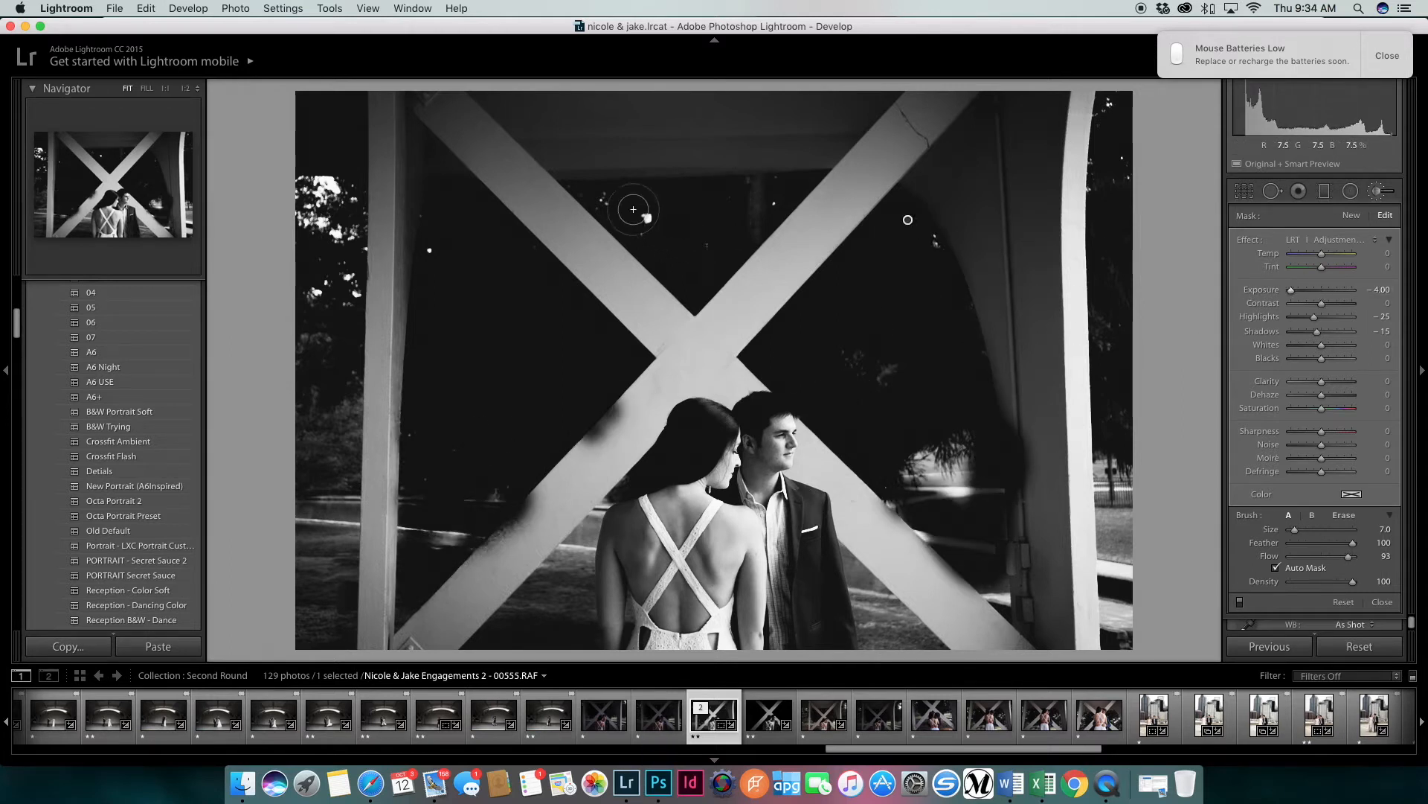
# Brush the darkening over the trees, the ceiling, the side posts and the ground around the X-shaped beams
pyautogui.moveTo(337, 449)
pyautogui.mouseDown()
pyautogui.moveTo(333, 595)
pyautogui.moveTo(314, 327)
pyautogui.moveTo(328, 230)
pyautogui.moveTo(320, 296)
pyautogui.mouseUp()
pyautogui.moveTo(516, 106)
pyautogui.mouseDown()
pyautogui.moveTo(697, 296)
pyautogui.moveTo(739, 210)
pyautogui.moveTo(715, 236)
pyautogui.moveTo(752, 223)
pyautogui.moveTo(794, 171)
pyautogui.moveTo(736, 124)
pyautogui.moveTo(761, 144)
pyautogui.moveTo(653, 170)
pyautogui.moveTo(733, 117)
pyautogui.moveTo(718, 222)
pyautogui.mouseUp()
pyautogui.moveTo(944, 543); pyautogui.dragTo(905, 220)
pyautogui.moveTo(1082, 406)
pyautogui.mouseDown()
pyautogui.moveTo(1108, 439)
pyautogui.moveTo(1110, 633)
pyautogui.moveTo(1109, 119)
pyautogui.moveTo(994, 204)
pyautogui.mouseUp()
pyautogui.moveTo(545, 600)
pyautogui.mouseDown()
pyautogui.moveTo(562, 560)
pyautogui.moveTo(571, 624)
pyautogui.moveTo(565, 596)
pyautogui.mouseUp()
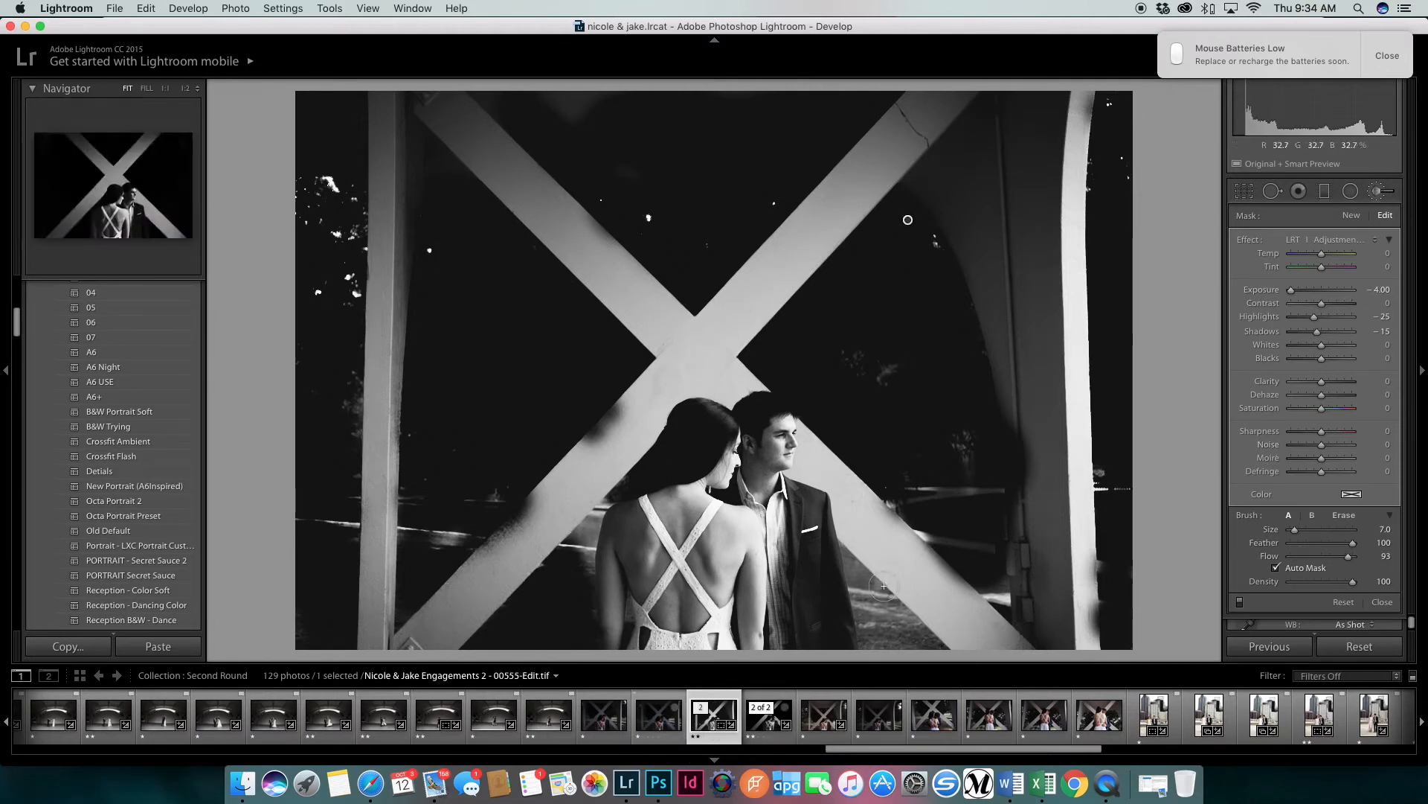
# Reduce the brush size to 4.0 and darken the ground between the man and the lower beam
pyautogui.press('[')
pyautogui.press('[')
pyautogui.moveTo(862, 580); pyautogui.dragTo(903, 625)
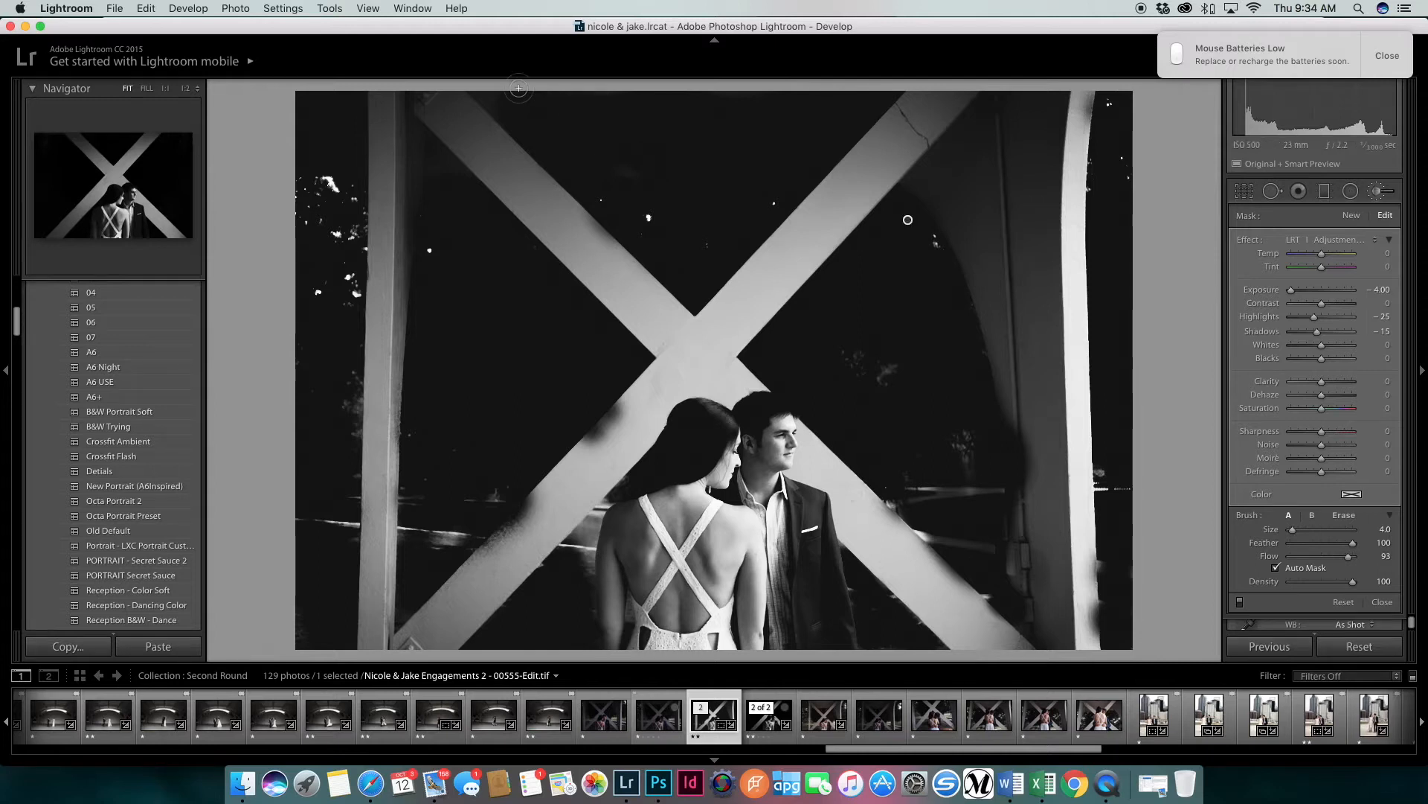
# Crop the photo tighter around the couple and the centre of the X-shaped beams, keeping the original aspect ratio
pyautogui.press('r')
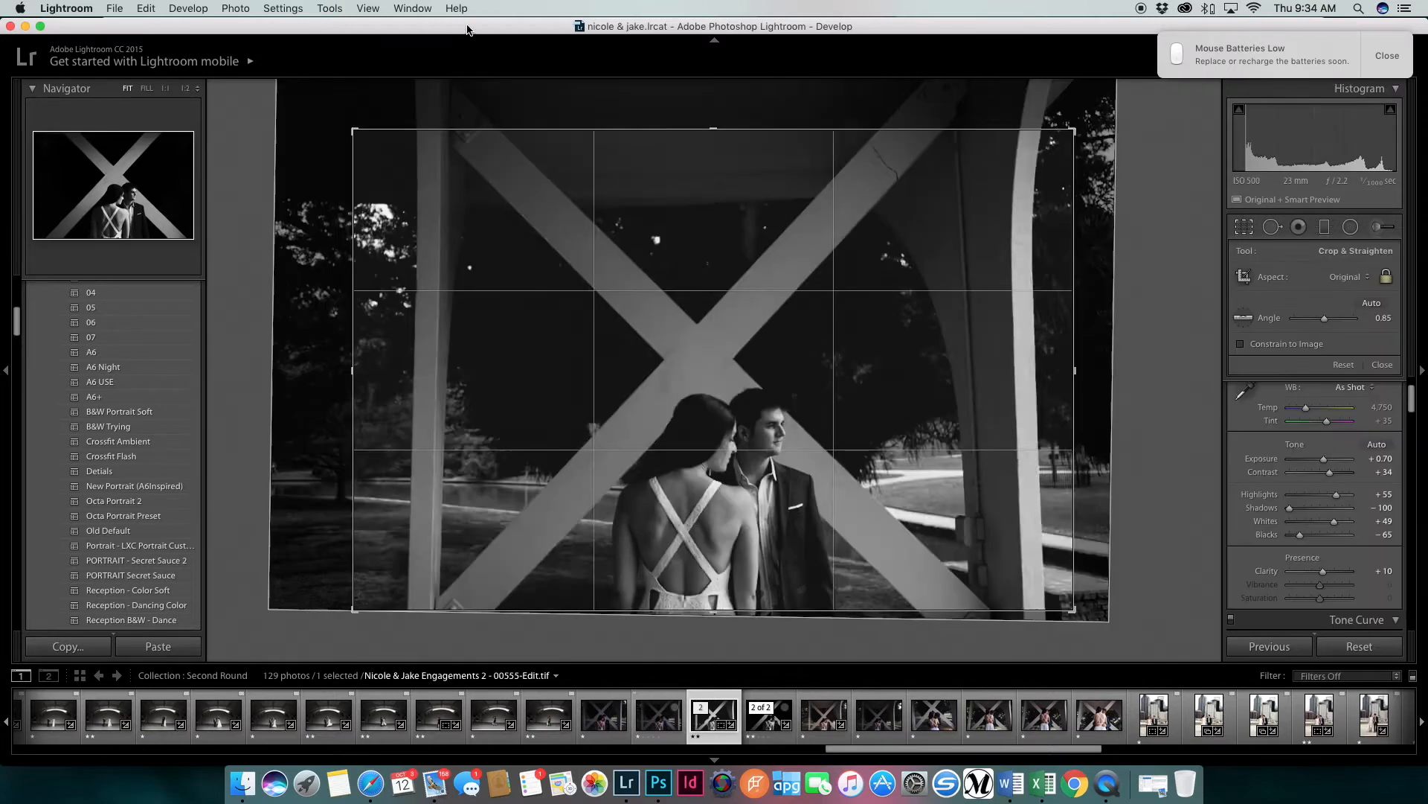
pyautogui.moveTo(724, 172); pyautogui.dragTo(726, 186)
pyautogui.moveTo(738, 259); pyautogui.dragTo(742, 256)
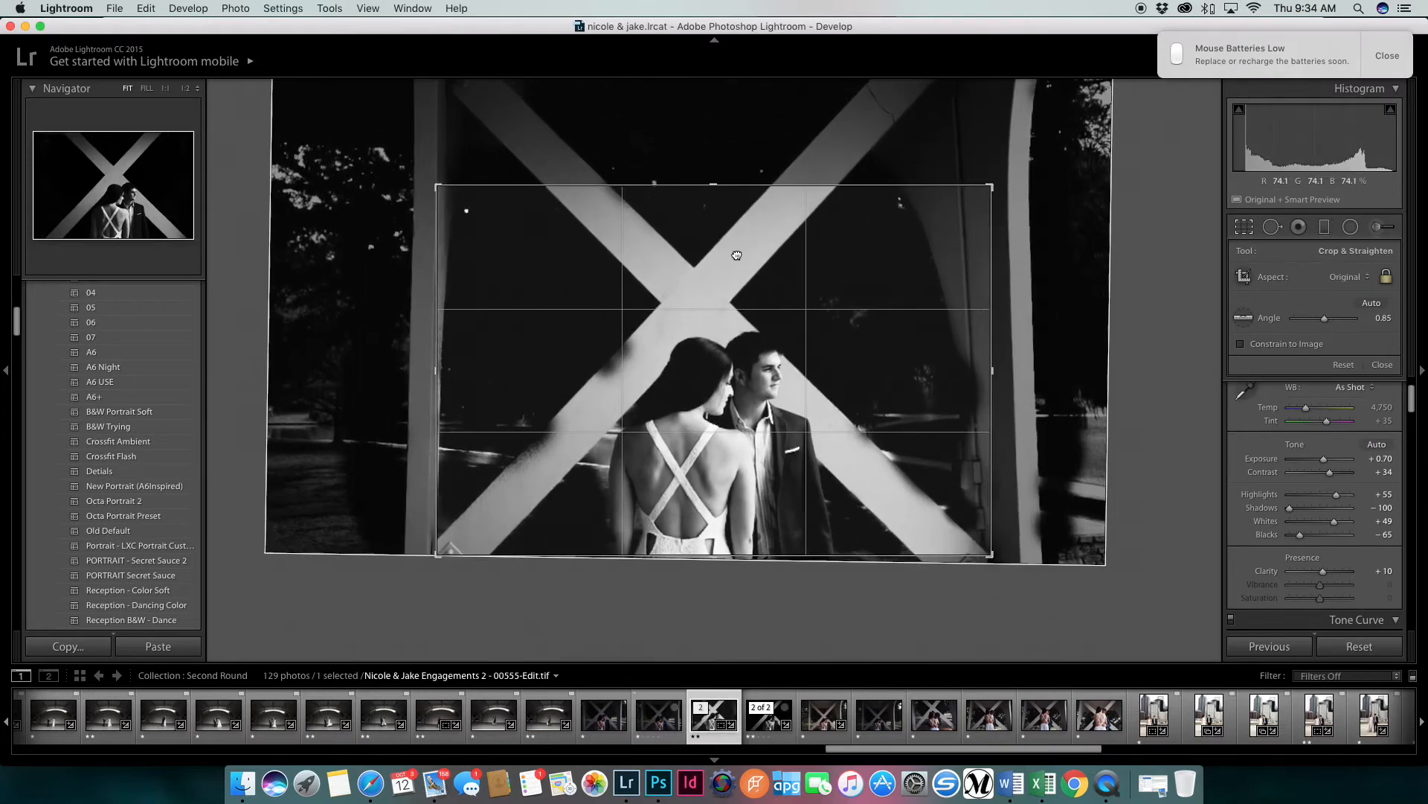
pyautogui.moveTo(712, 185); pyautogui.dragTo(711, 201)
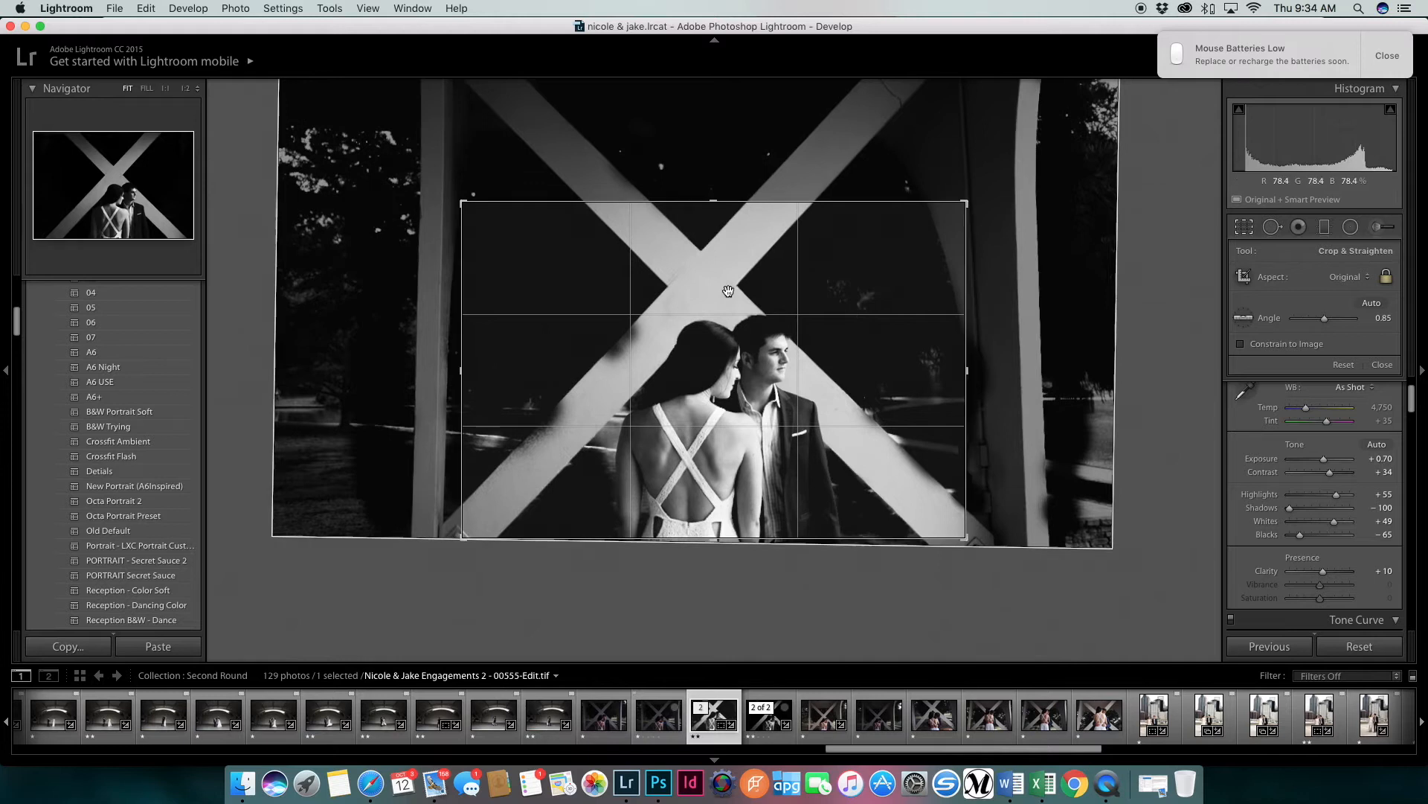
pyautogui.press('r')
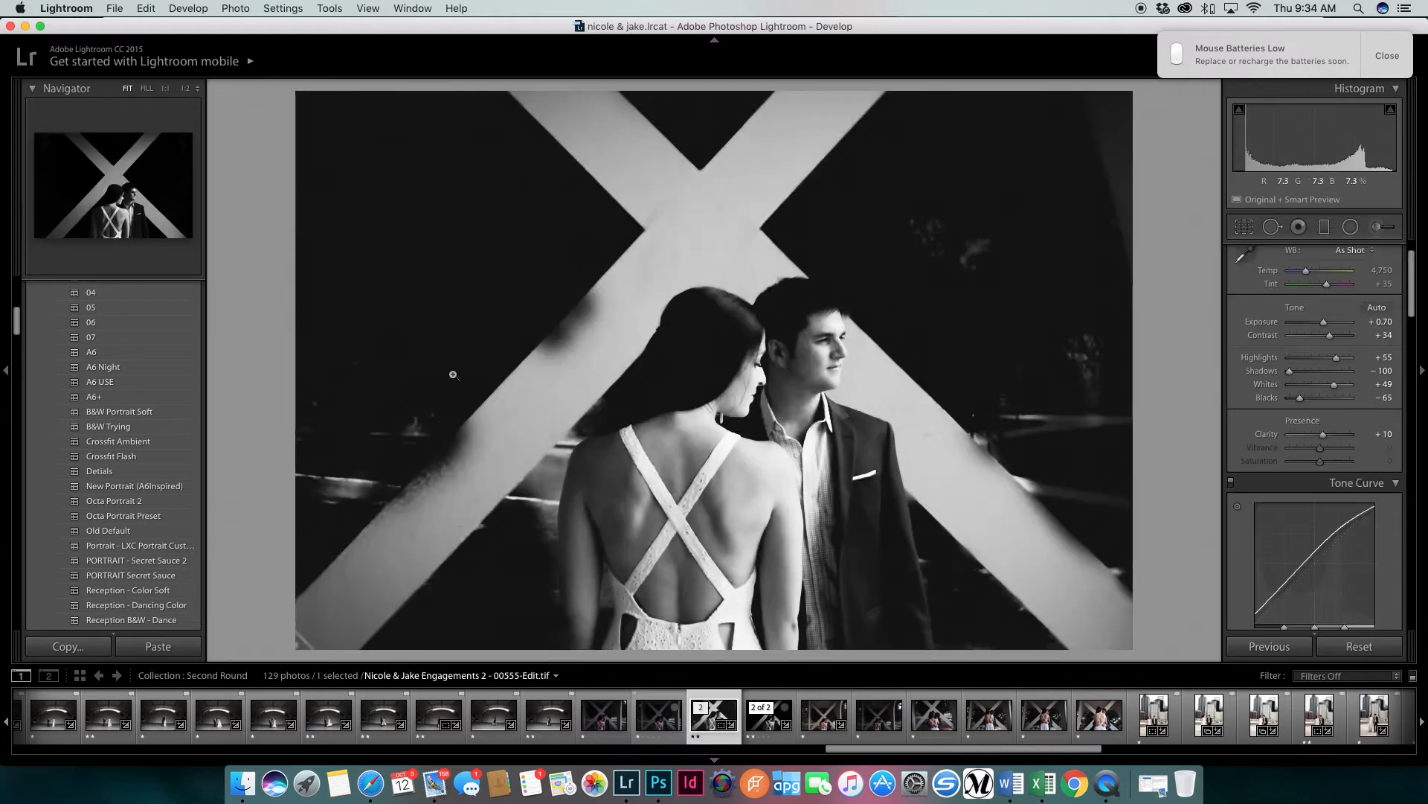
# Reselect the existing -4.00 exposure brush adjustment and darken the ground and background left of the woman
pyautogui.press('k')
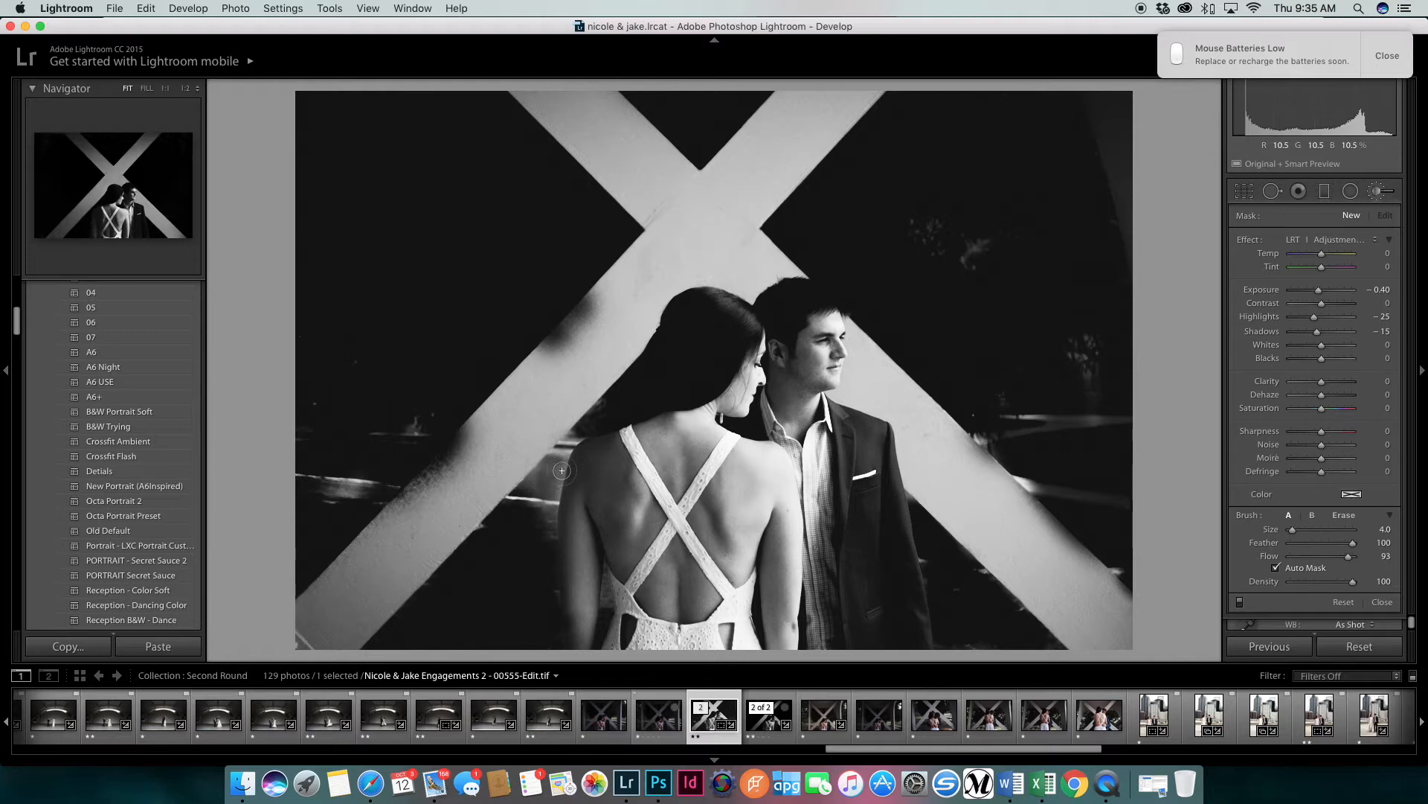
pyautogui.click(583, 432)
pyautogui.click(1005, 97)
pyautogui.moveTo(556, 503)
pyautogui.mouseDown()
pyautogui.moveTo(581, 427)
pyautogui.moveTo(527, 502)
pyautogui.moveTo(525, 487)
pyautogui.moveTo(396, 442)
pyautogui.moveTo(434, 401)
pyautogui.moveTo(370, 455)
pyautogui.moveTo(409, 438)
pyautogui.moveTo(389, 463)
pyautogui.moveTo(435, 411)
pyautogui.moveTo(399, 415)
pyautogui.moveTo(516, 323)
pyautogui.mouseUp()
pyautogui.moveTo(338, 470); pyautogui.dragTo(319, 419)
# Turn off Auto Mask, enlarge the brush, and darken the background on both sides, using size 11.0 beside the woman
pyautogui.click(1277, 567)
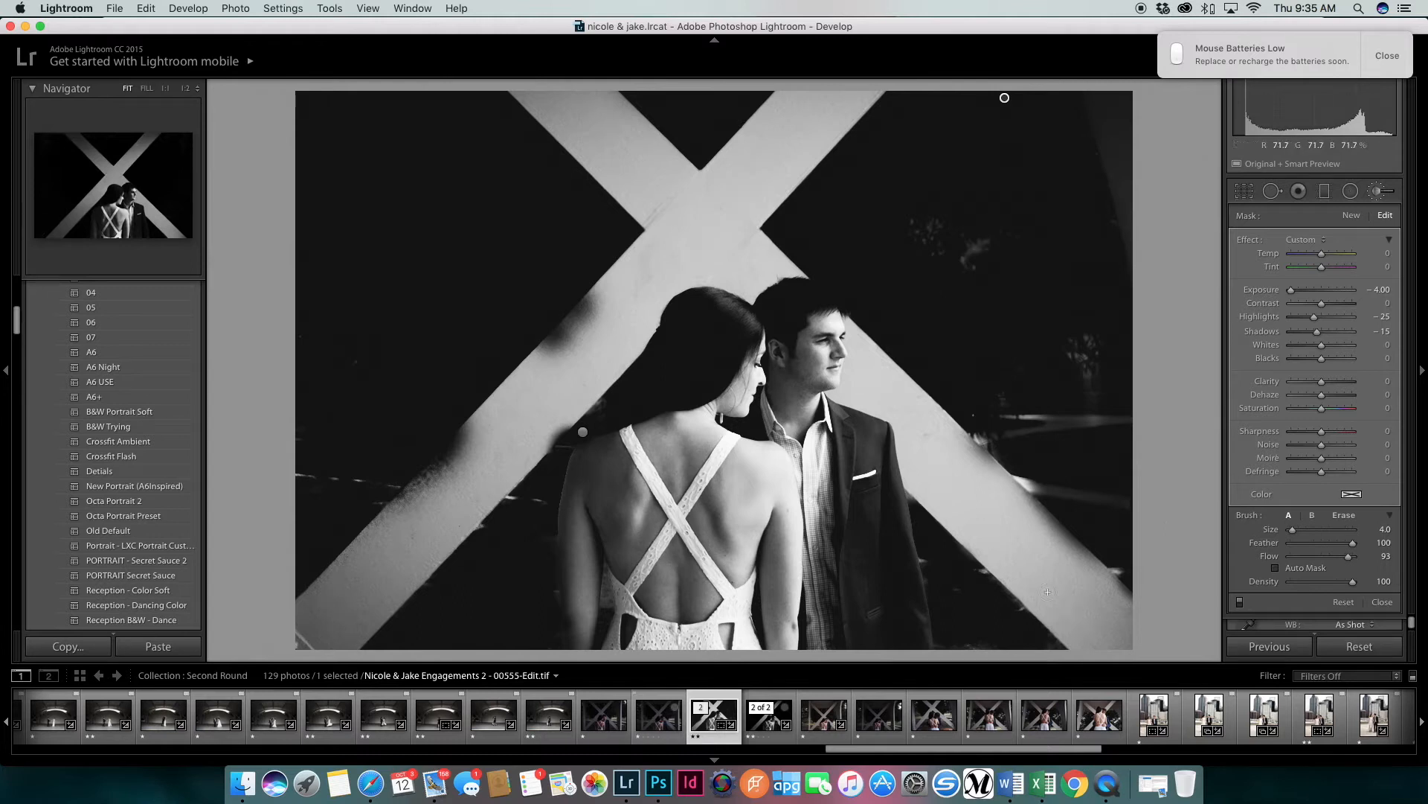
pyautogui.moveTo(1042, 489)
pyautogui.mouseDown()
pyautogui.moveTo(1102, 428)
pyautogui.moveTo(998, 223)
pyautogui.mouseUp()
pyautogui.scroll(9, 1104, 420)
pyautogui.scroll(3, 447, 290)
pyautogui.moveTo(348, 462); pyautogui.dragTo(305, 181)
pyautogui.scroll(-5, 573, 331)
pyautogui.moveTo(557, 503)
pyautogui.mouseDown()
pyautogui.moveTo(501, 549)
pyautogui.moveTo(463, 623)
pyautogui.mouseUp()
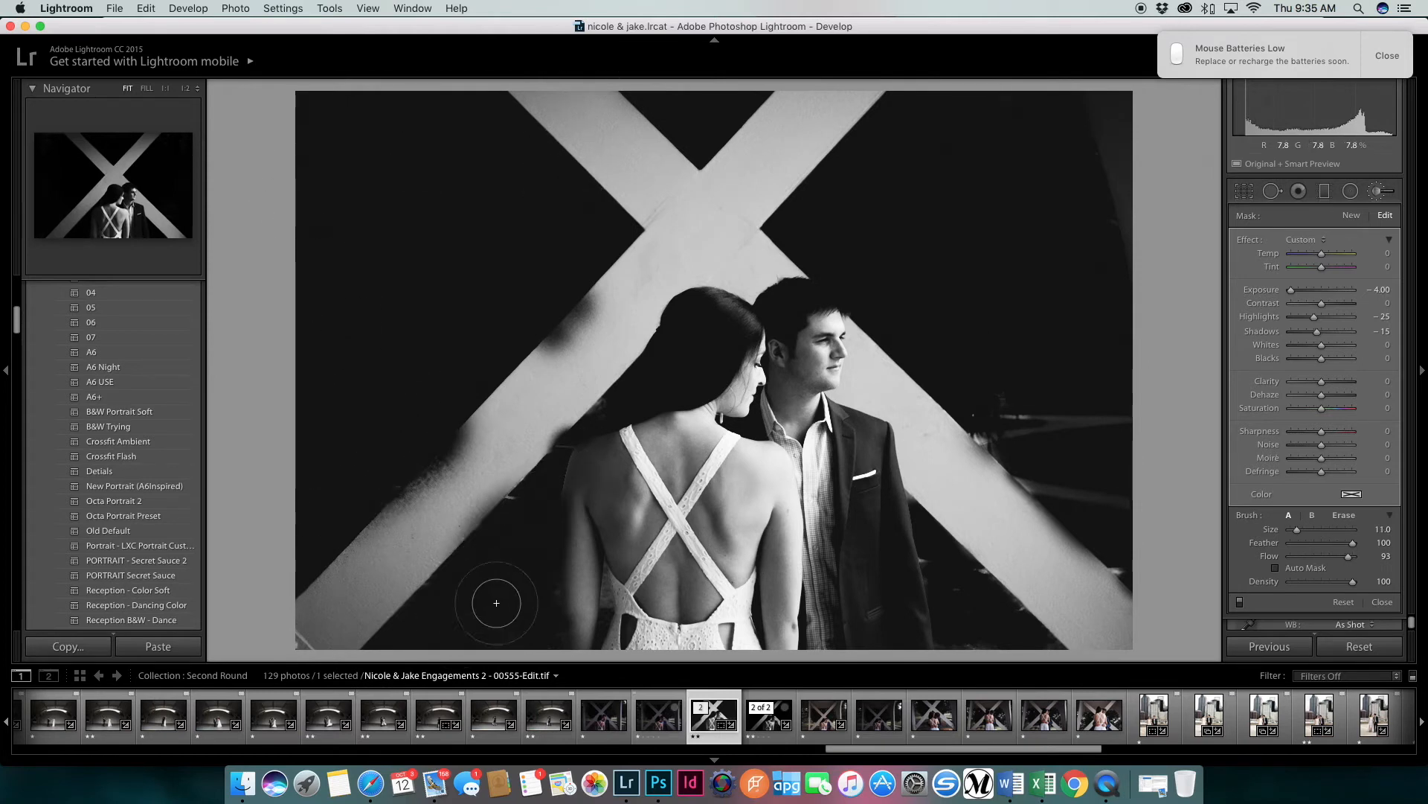
# Show the mask overlay and fill the unpainted gaps between the upper beams using brush sizes 8.0 and 9.0
pyautogui.scroll(-2, 925, 569)
pyautogui.press('o')
pyautogui.scroll(-1, 932, 572)
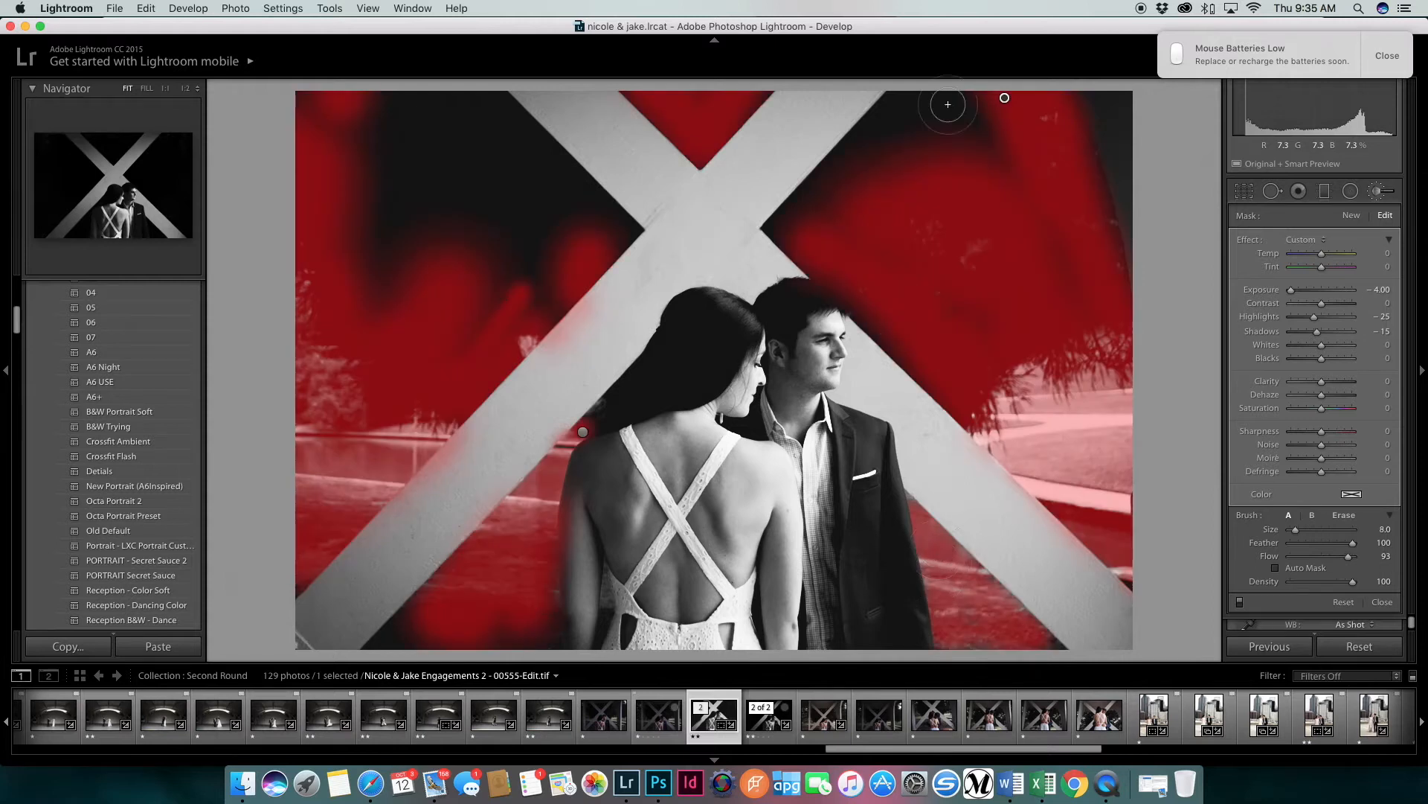
pyautogui.moveTo(1071, 167)
pyautogui.mouseDown()
pyautogui.moveTo(1096, 138)
pyautogui.moveTo(1116, 145)
pyautogui.moveTo(960, 150)
pyautogui.mouseUp()
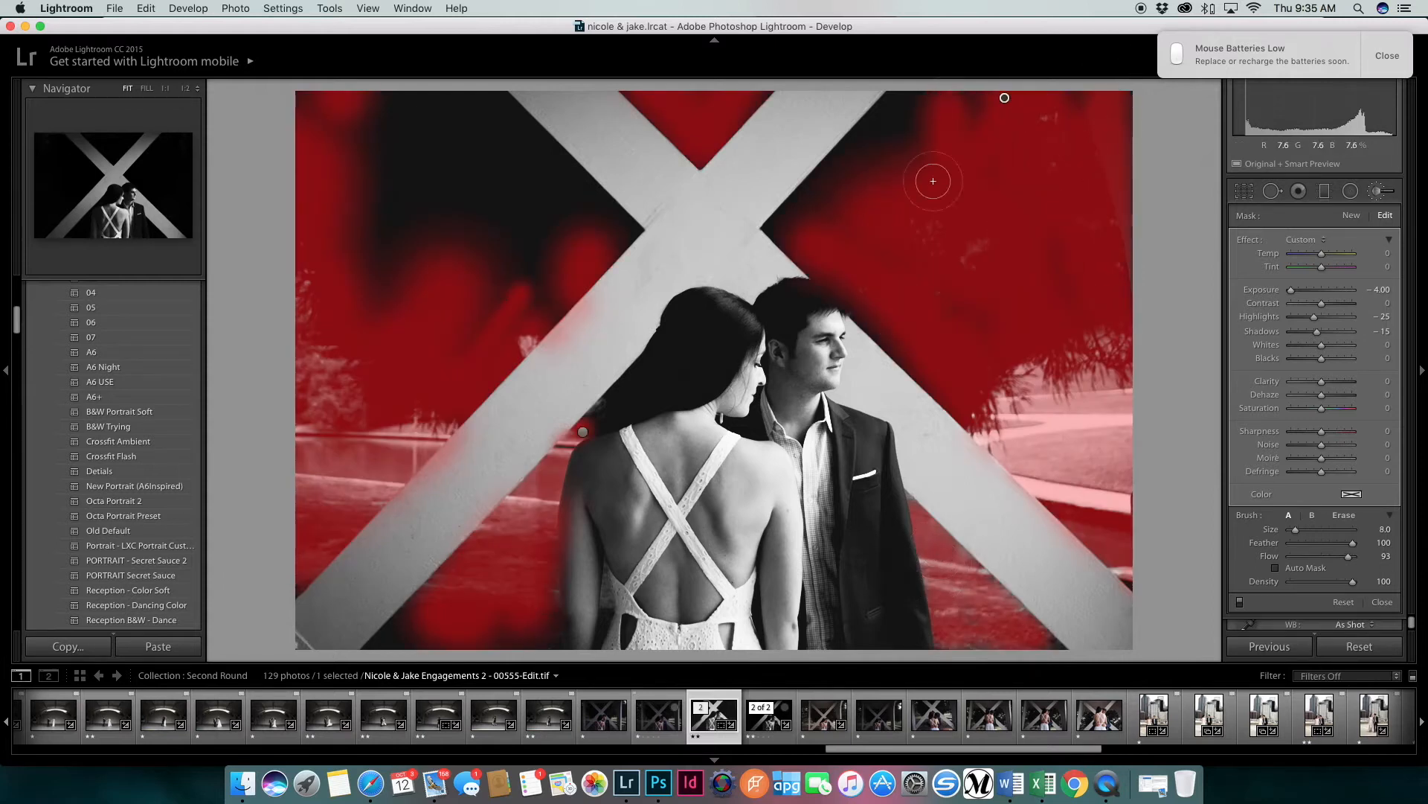
pyautogui.scroll(1, 881, 141)
pyautogui.moveTo(449, 118)
pyautogui.mouseDown()
pyautogui.moveTo(553, 212)
pyautogui.moveTo(542, 191)
pyautogui.moveTo(563, 204)
pyautogui.moveTo(604, 260)
pyautogui.moveTo(504, 266)
pyautogui.moveTo(548, 254)
pyautogui.moveTo(503, 342)
pyautogui.moveTo(403, 372)
pyautogui.moveTo(476, 216)
pyautogui.moveTo(471, 183)
pyautogui.moveTo(417, 168)
pyautogui.moveTo(405, 118)
pyautogui.moveTo(351, 133)
pyautogui.moveTo(401, 102)
pyautogui.moveTo(459, 167)
pyautogui.moveTo(477, 223)
pyautogui.mouseUp()
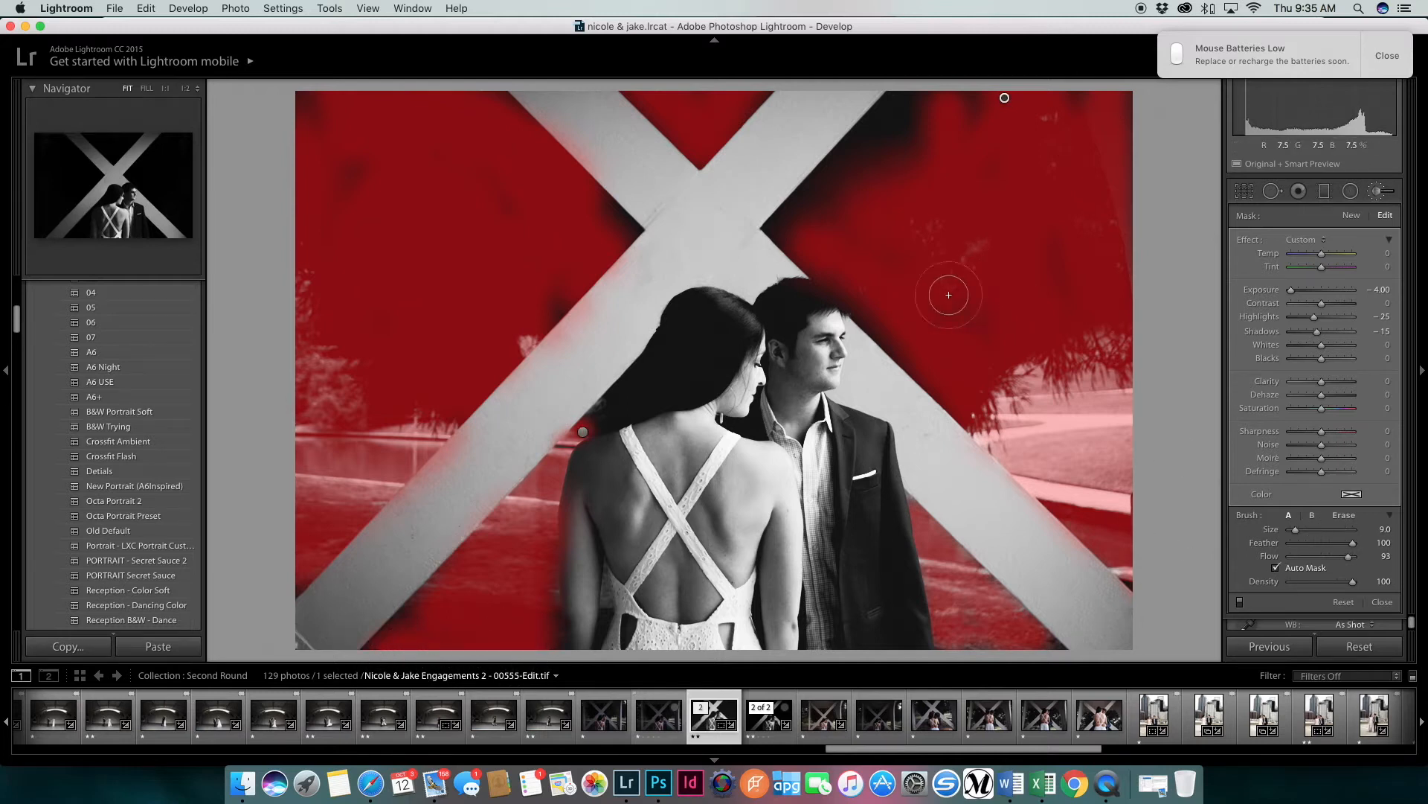
pyautogui.moveTo(895, 139)
pyautogui.mouseDown()
pyautogui.moveTo(806, 191)
pyautogui.moveTo(796, 217)
pyautogui.mouseUp()
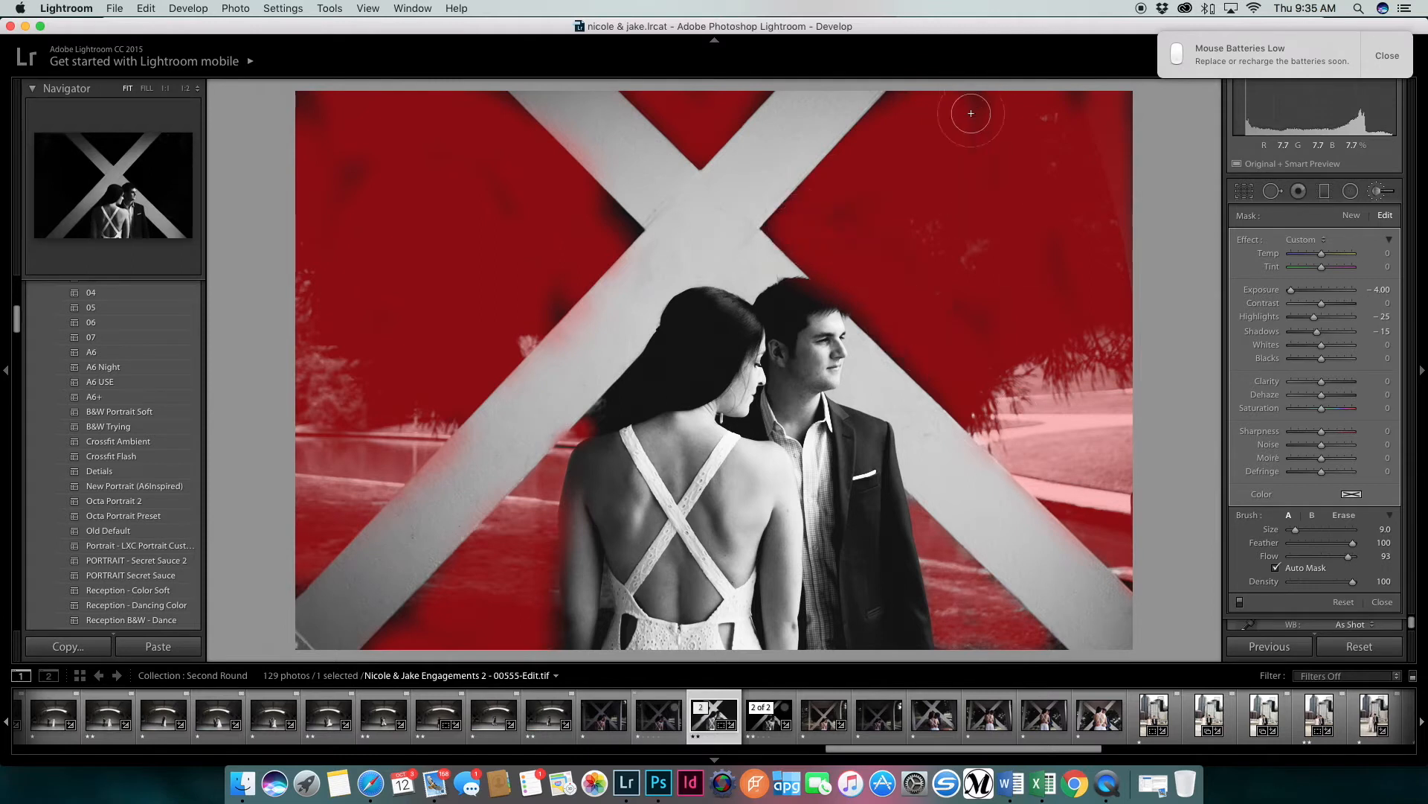
# Hide the overlay and, with a size 3.0 brush, darken the ground beside the man, the woman's hair edge and the background along the right beam
pyautogui.press('o')
pyautogui.scroll(-7, 514, 513)
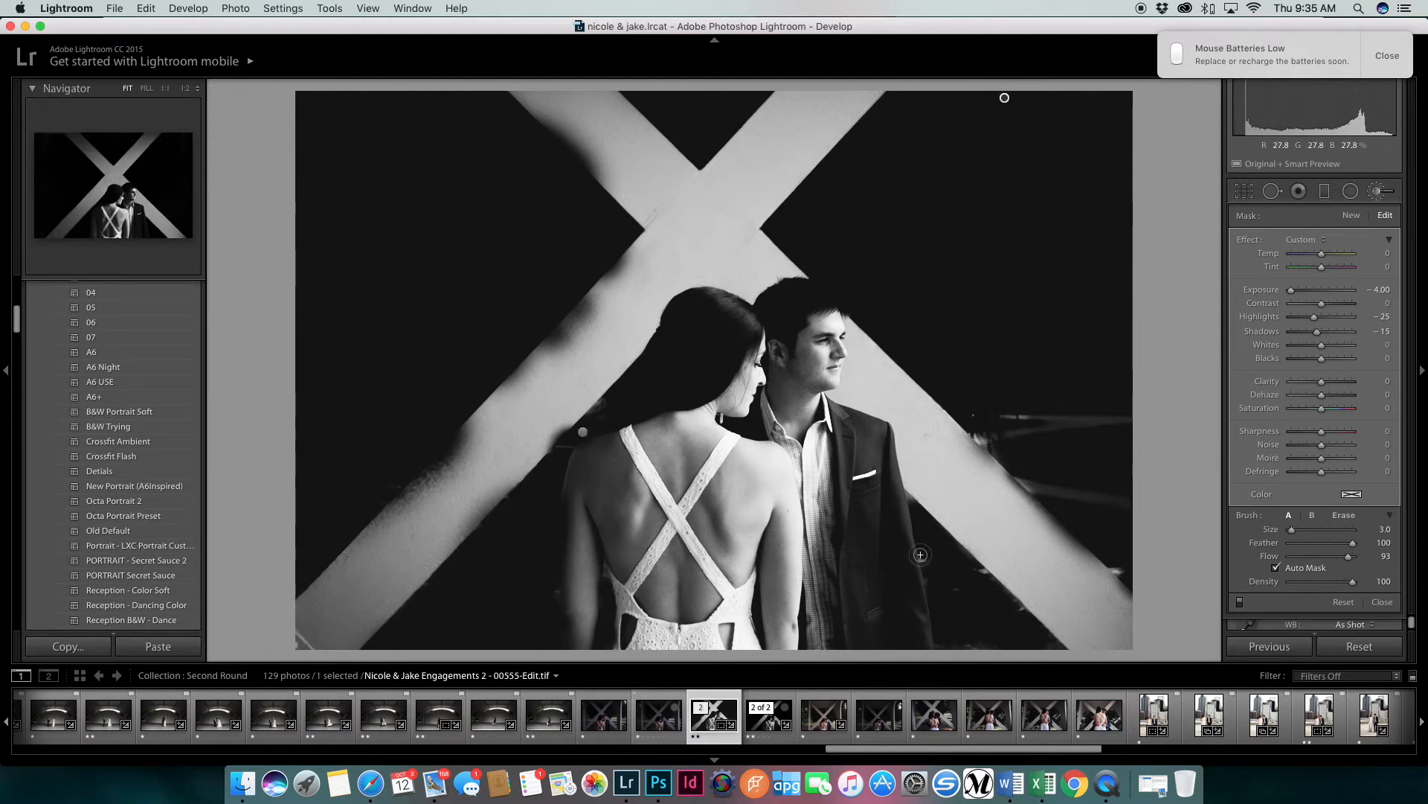
pyautogui.moveTo(986, 579); pyautogui.dragTo(1020, 594)
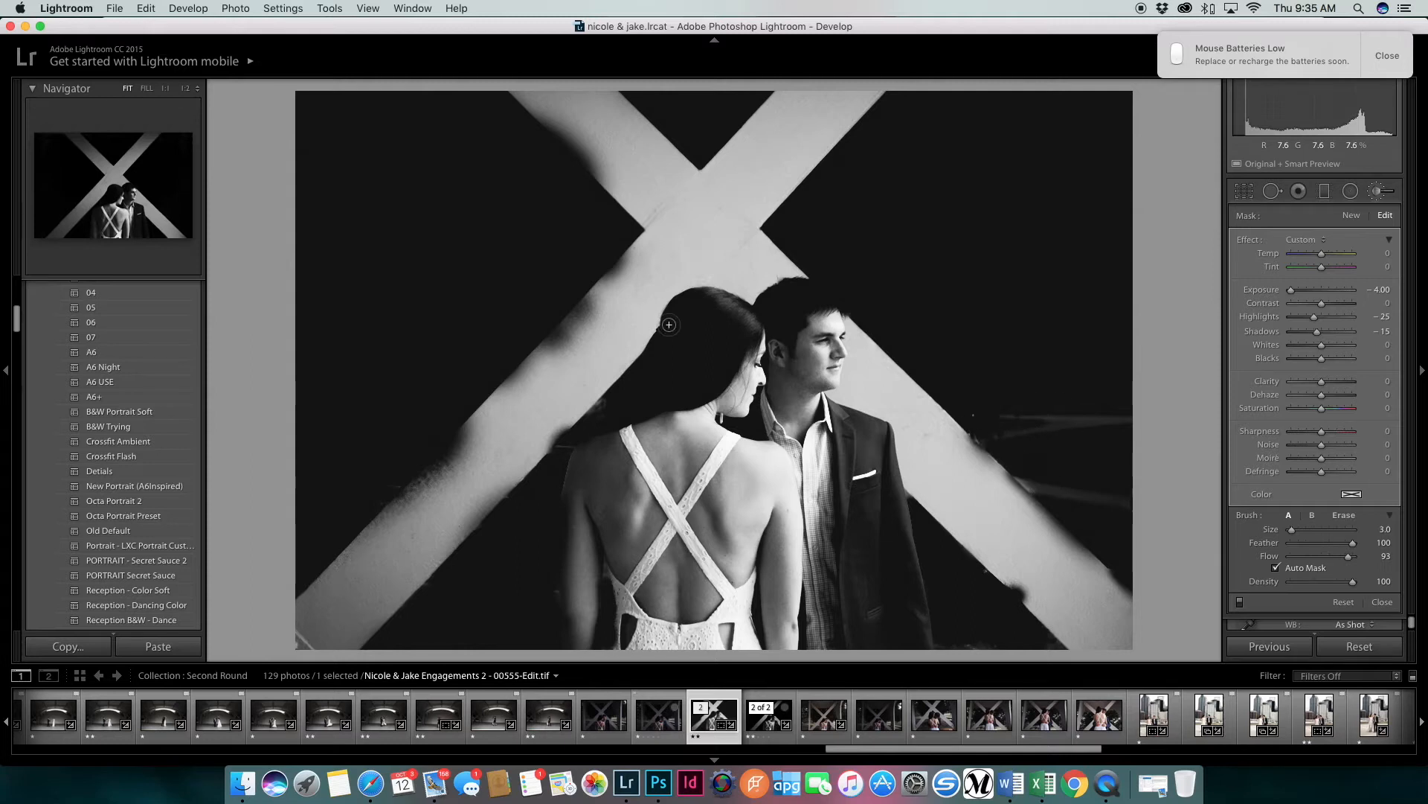
pyautogui.click(1276, 570)
pyautogui.moveTo(597, 405); pyautogui.dragTo(604, 413)
pyautogui.moveTo(1052, 499)
pyautogui.mouseDown()
pyautogui.moveTo(1023, 477)
pyautogui.moveTo(1123, 563)
pyautogui.moveTo(956, 408)
pyautogui.mouseUp()
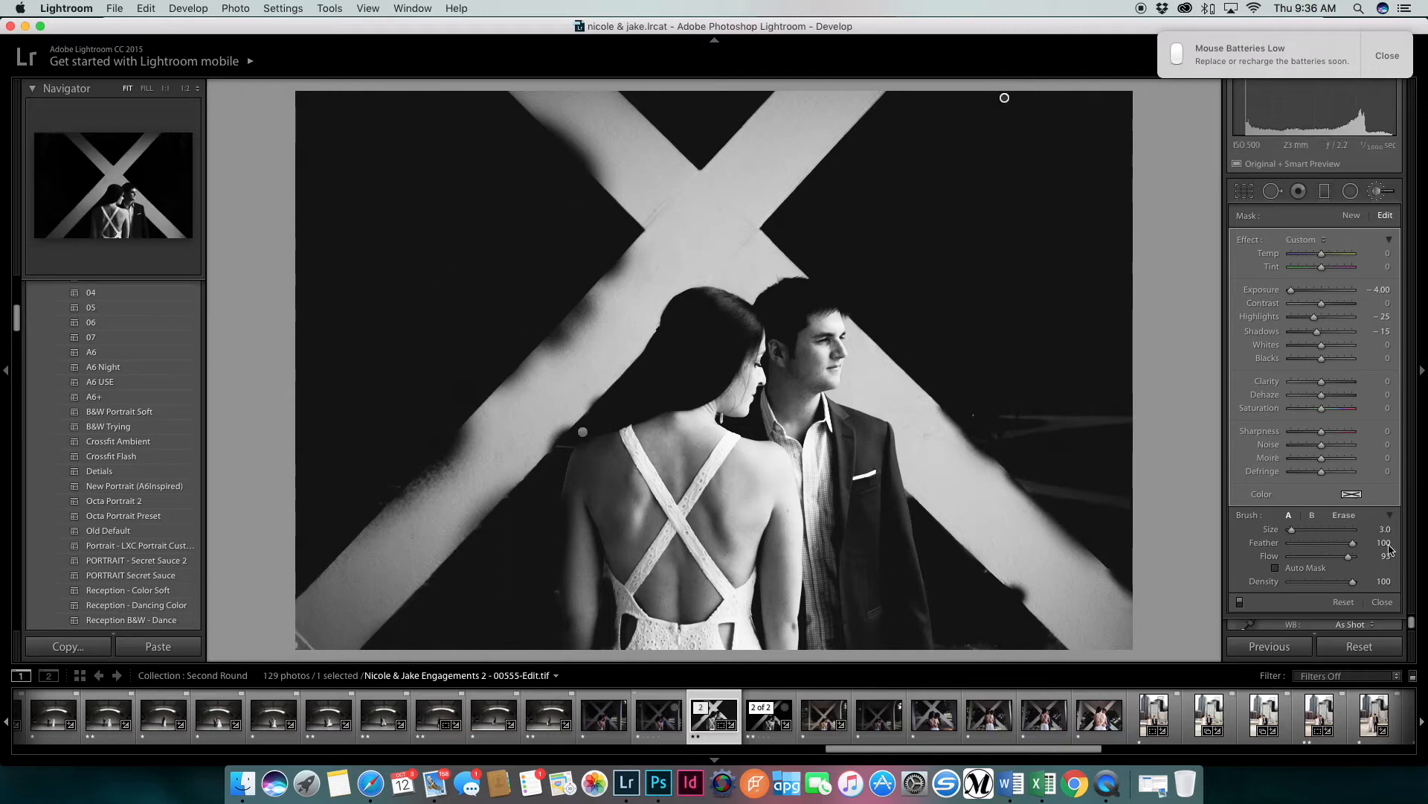
# Erase the darkening that spilled onto the lower beams on both sides of the couple, using an erase brush of size 5.0
pyautogui.click(1344, 515)
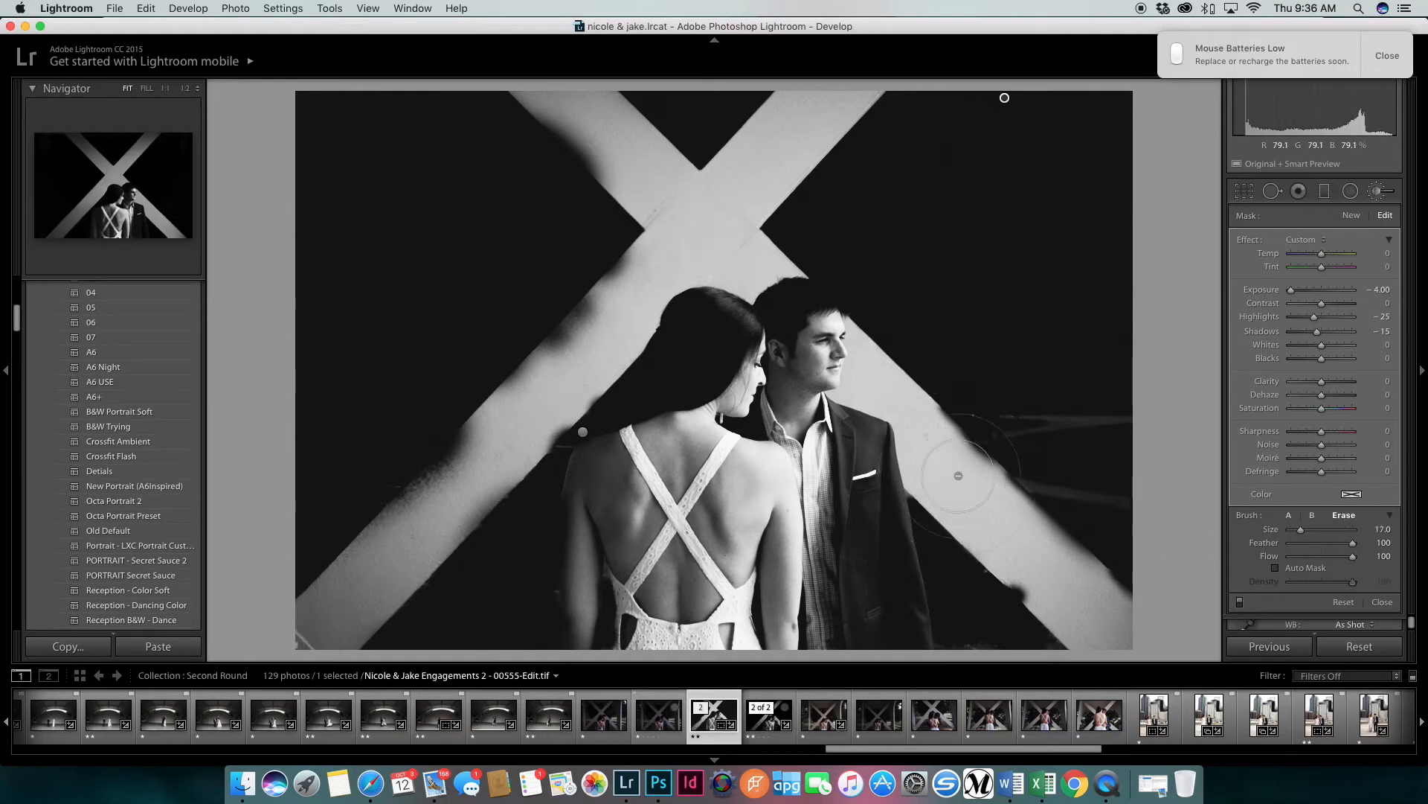
pyautogui.moveTo(1004, 554); pyautogui.dragTo(1020, 578)
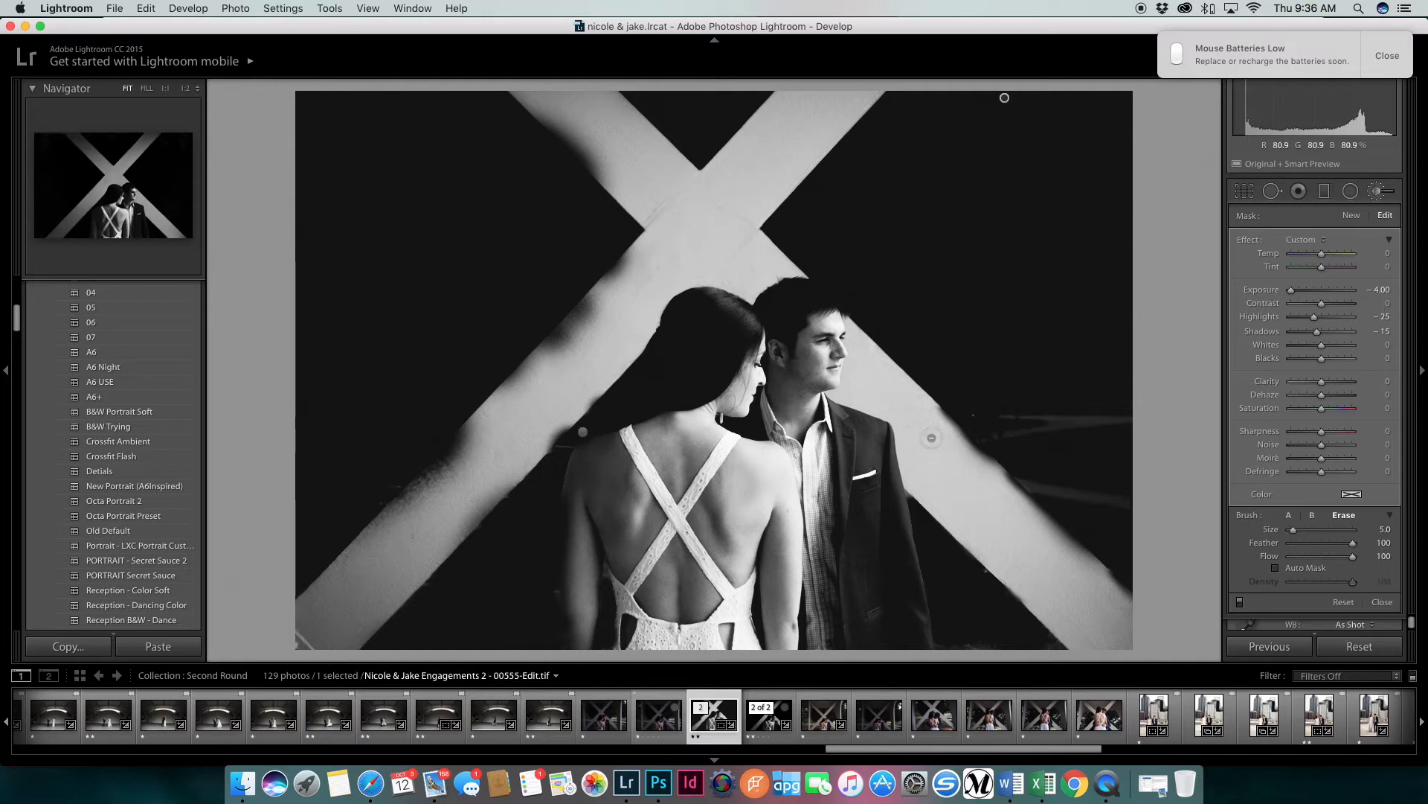
pyautogui.moveTo(947, 431)
pyautogui.mouseDown()
pyautogui.moveTo(938, 420)
pyautogui.moveTo(1138, 606)
pyautogui.mouseUp()
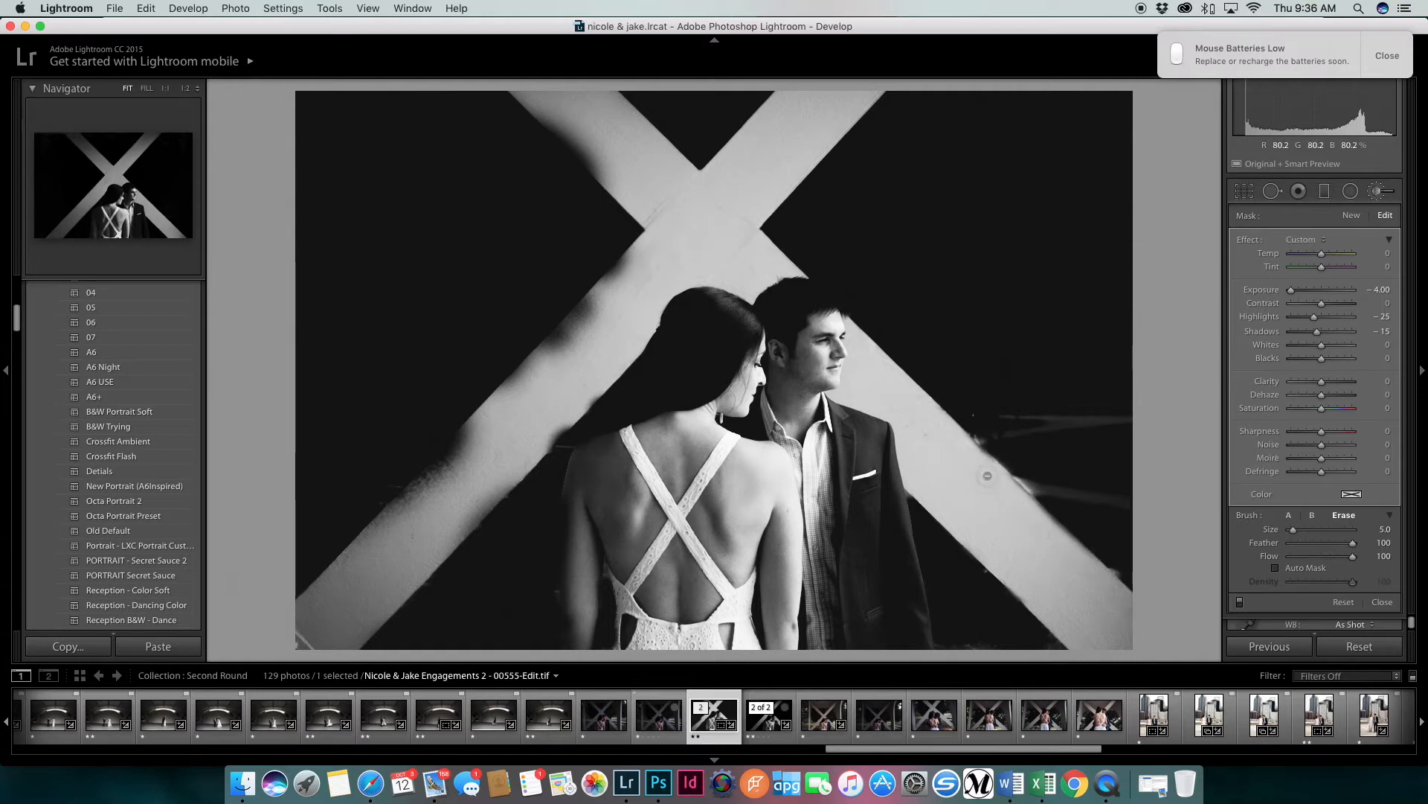
pyautogui.moveTo(632, 263)
pyautogui.mouseDown()
pyautogui.moveTo(552, 354)
pyautogui.moveTo(607, 272)
pyautogui.moveTo(617, 265)
pyautogui.moveTo(508, 398)
pyautogui.mouseUp()
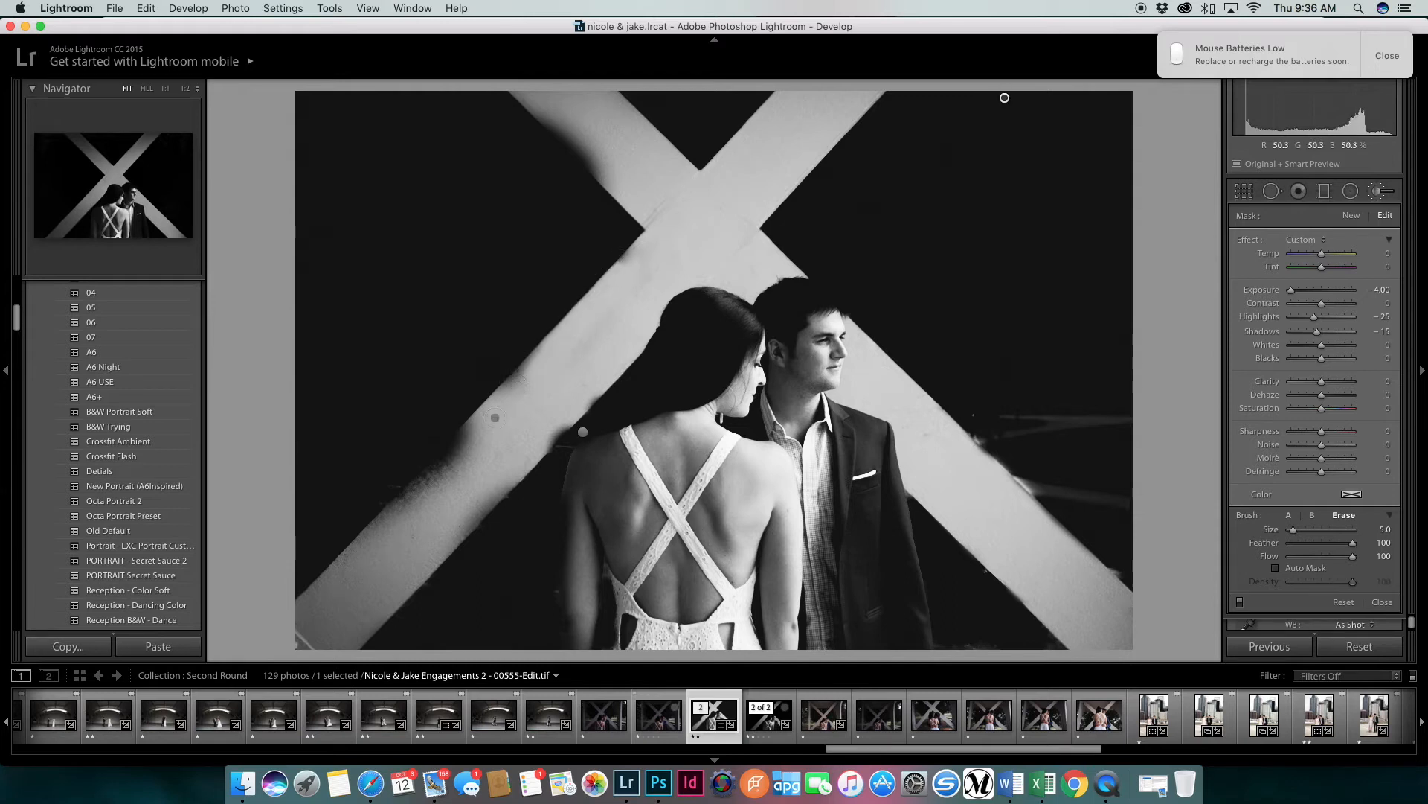
pyautogui.moveTo(450, 465)
pyautogui.mouseDown()
pyautogui.moveTo(400, 531)
pyautogui.moveTo(420, 519)
pyautogui.moveTo(405, 510)
pyautogui.moveTo(355, 557)
pyautogui.mouseUp()
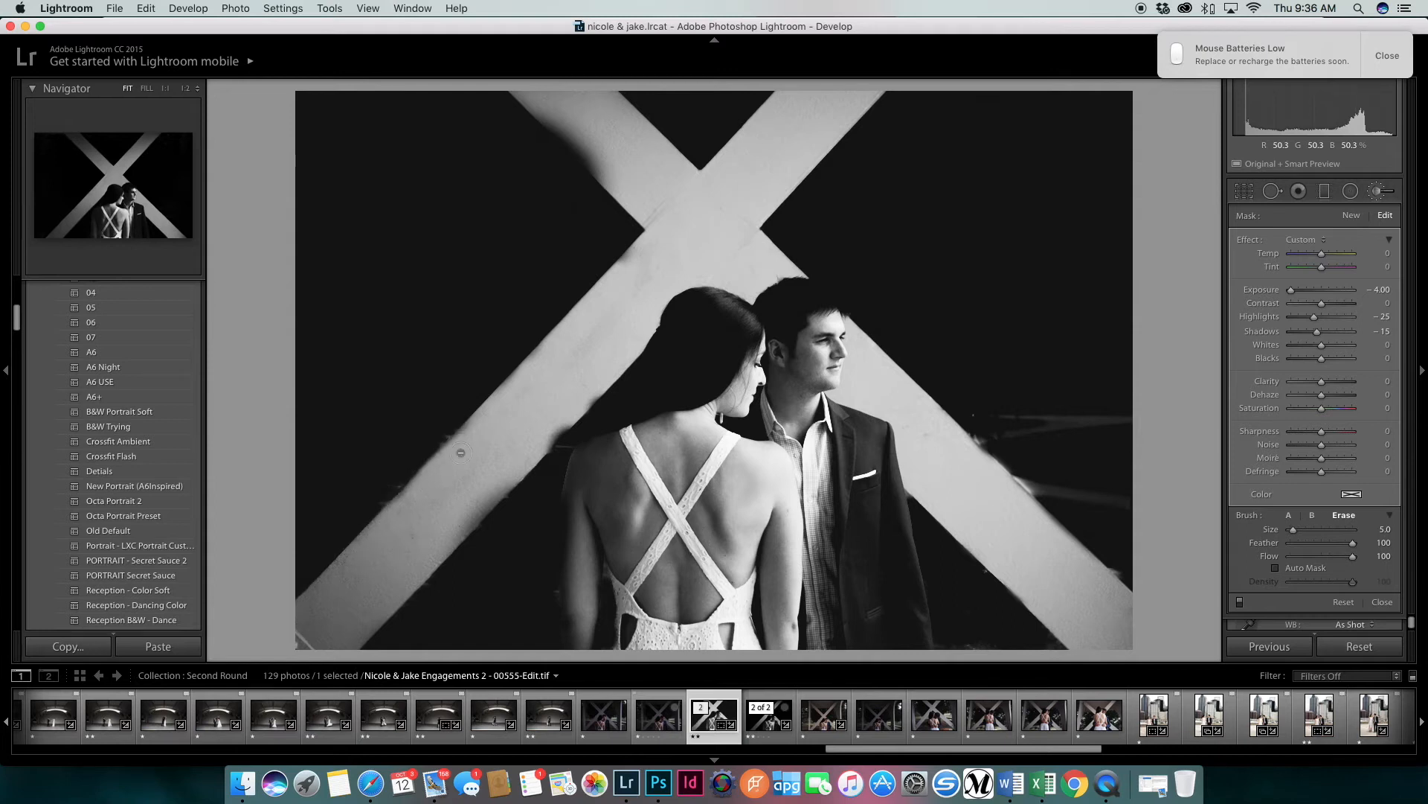
pyautogui.moveTo(541, 445); pyautogui.dragTo(453, 531)
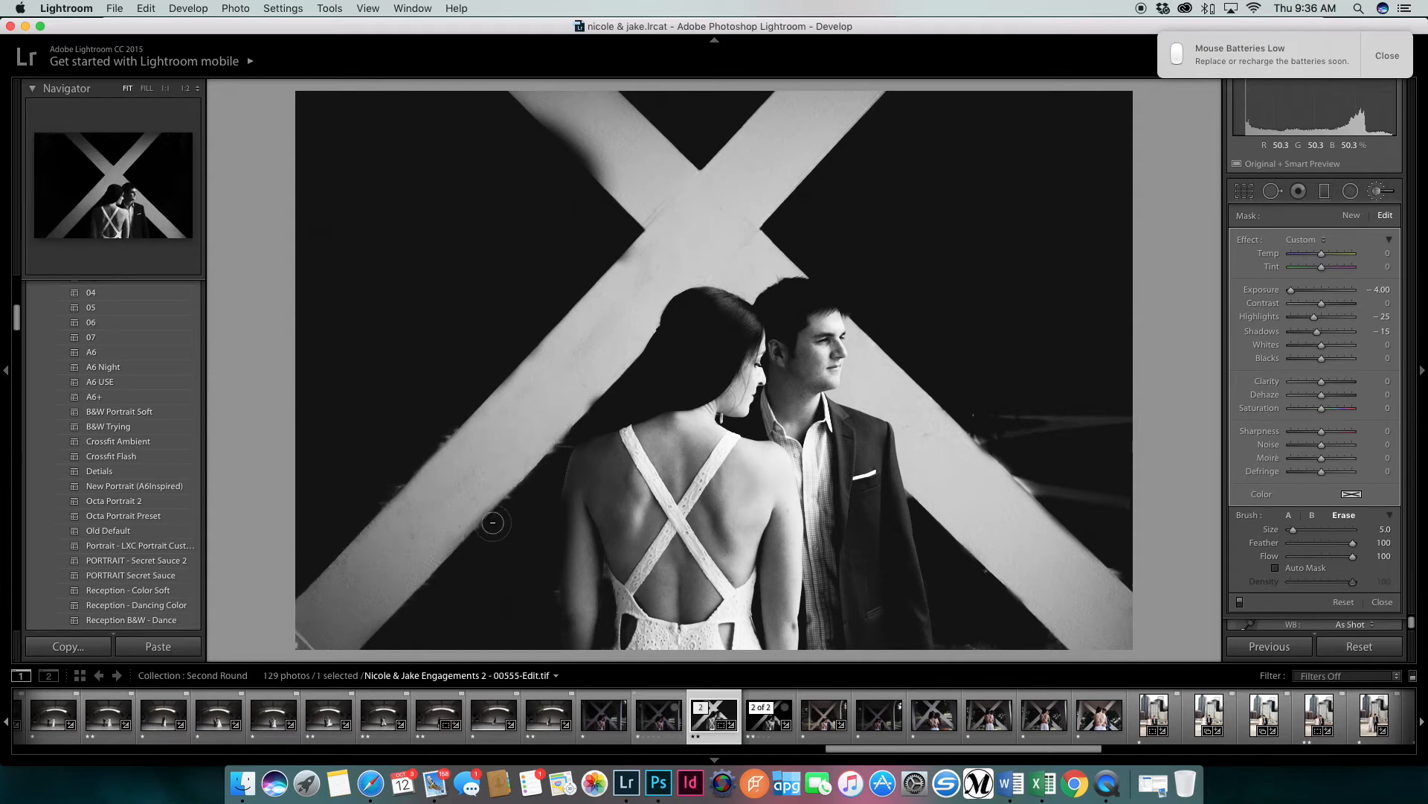
# Refine the mask along the upper-left beam's edge with the overlay shown and a size 3.0 brush, and close the Adjustment Brush
pyautogui.press('o')
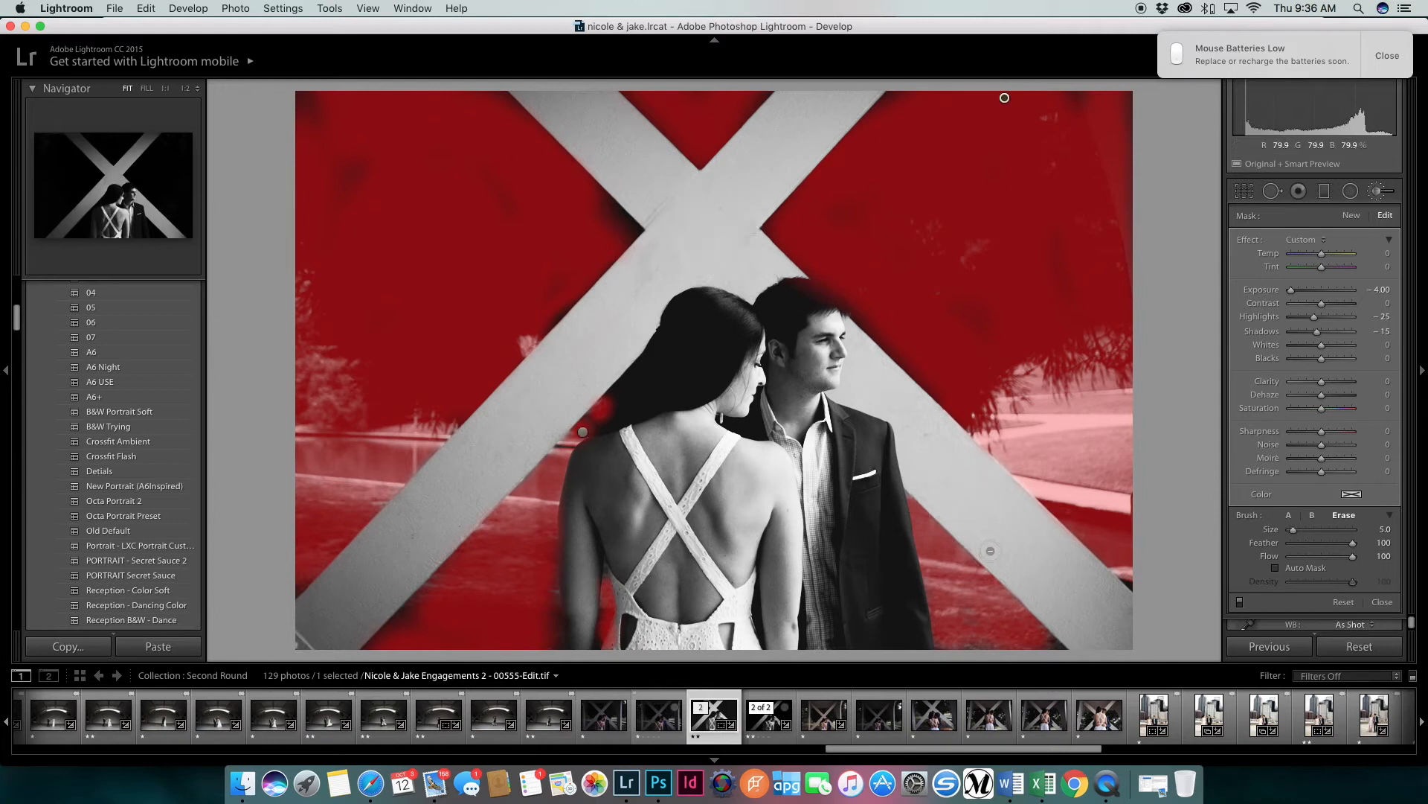
pyautogui.click(1288, 516)
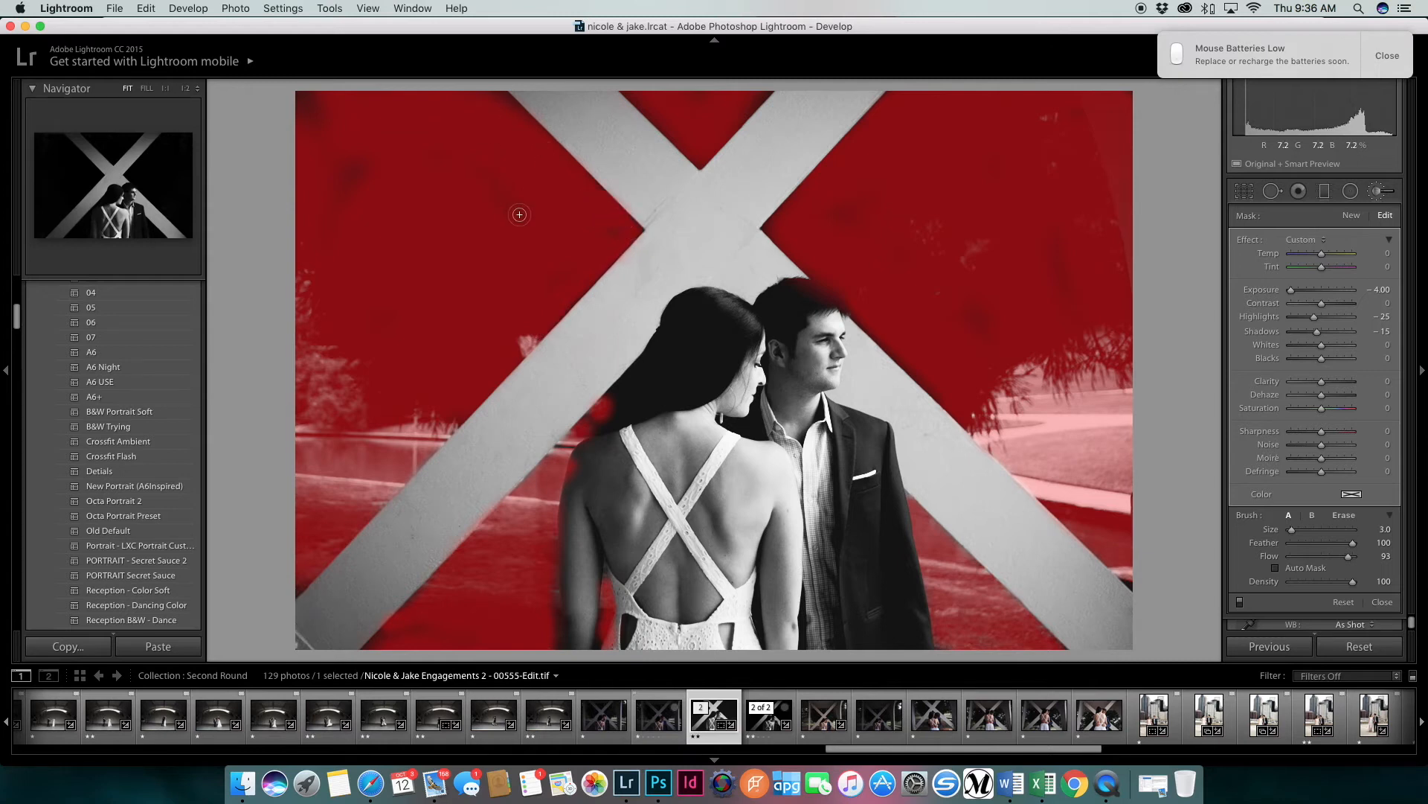
pyautogui.click(1377, 192)
pyautogui.click(1373, 223)
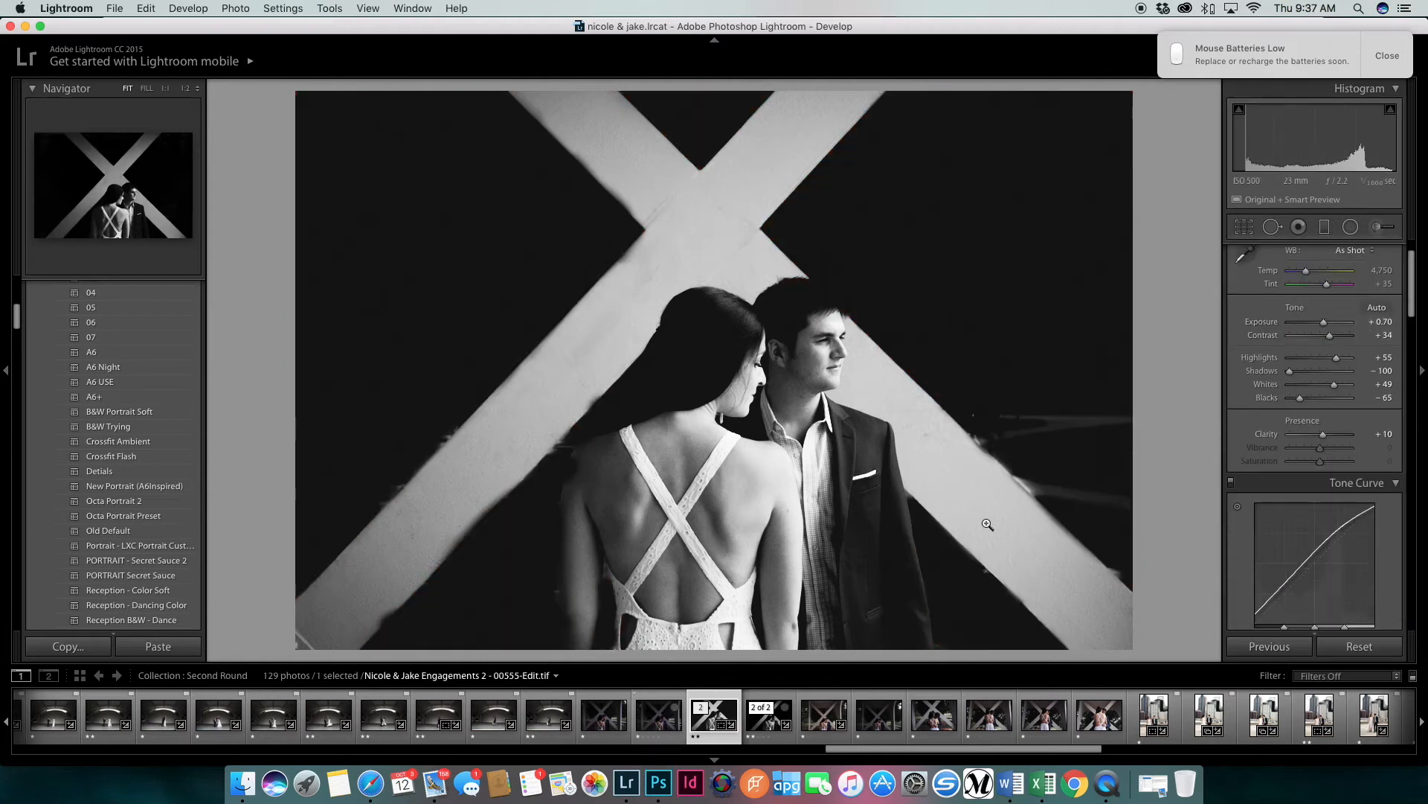
pyautogui.click(1374, 224)
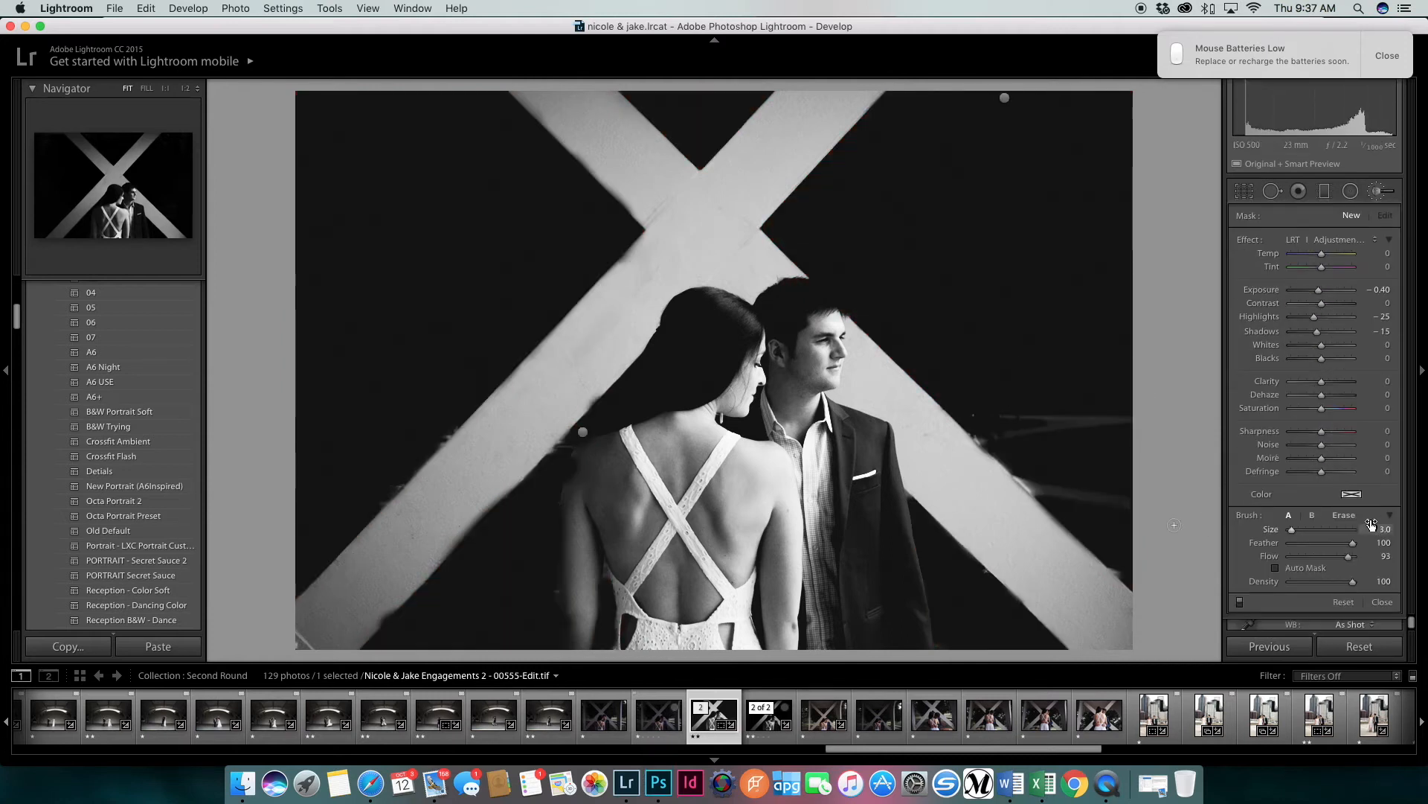
pyautogui.moveTo(601, 383); pyautogui.dragTo(575, 402)
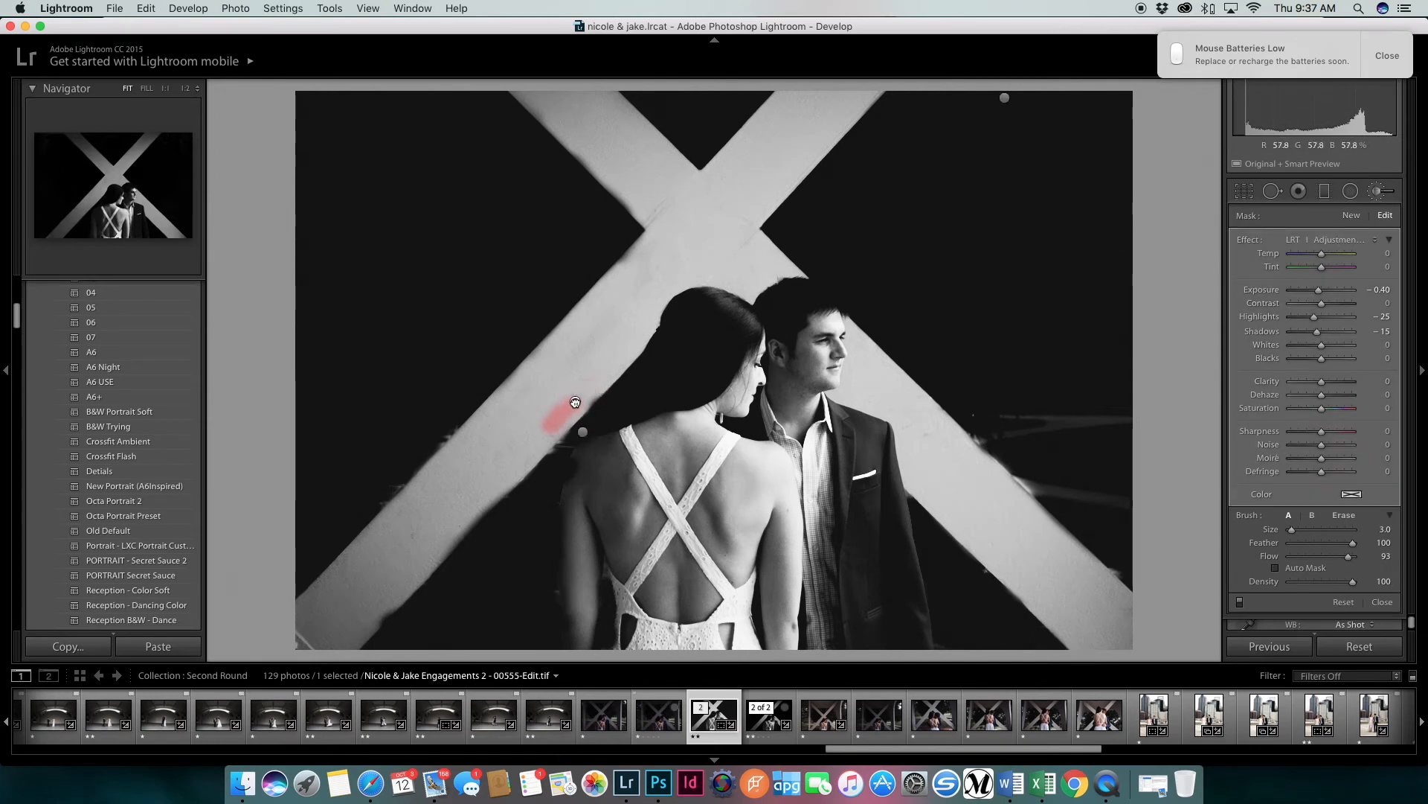
pyautogui.press('Delete')
pyautogui.press('[')
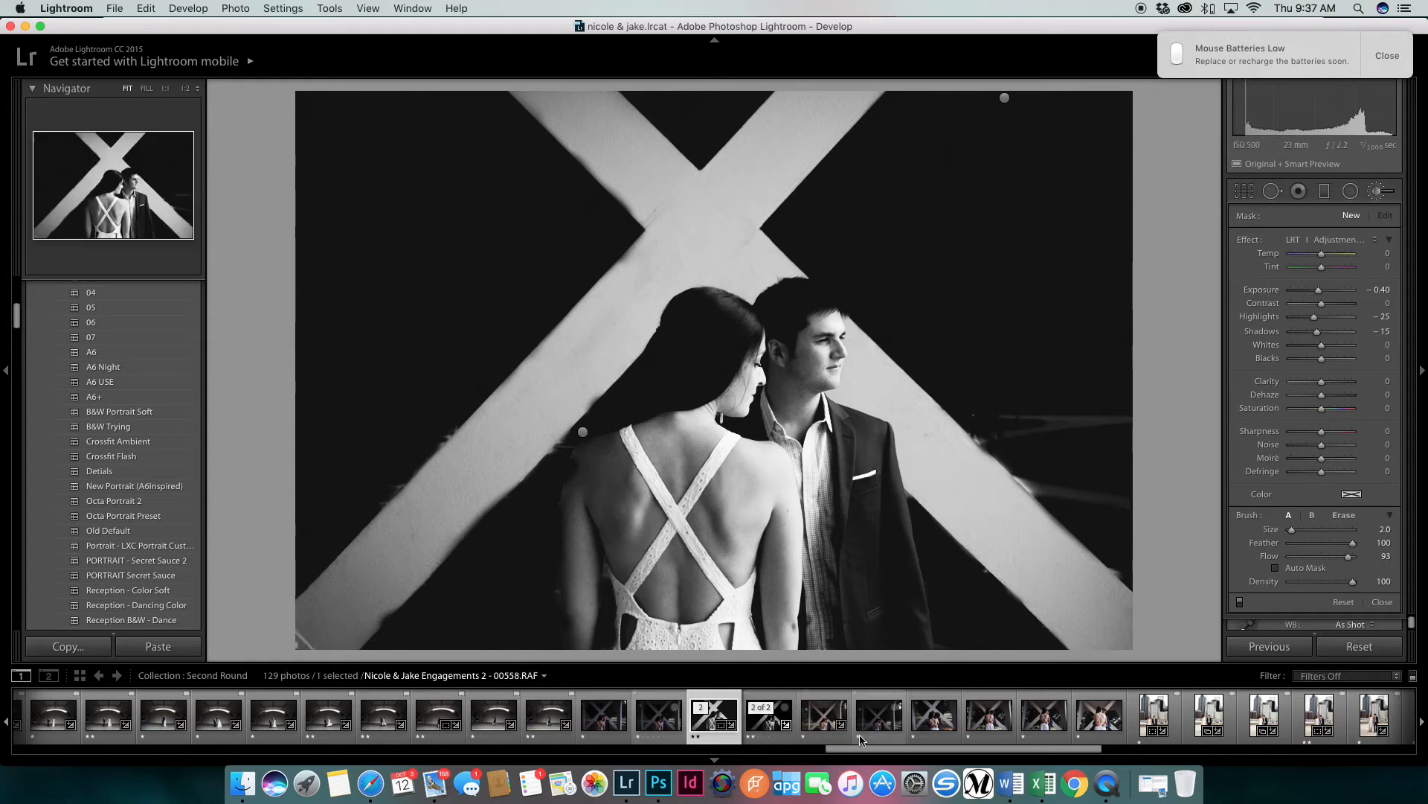
# Switch to the other black-and-white edit, 00555-Edit.tif, close the brush, and set Highlights to +18 and Whites to +57
pyautogui.click(1332, 647)
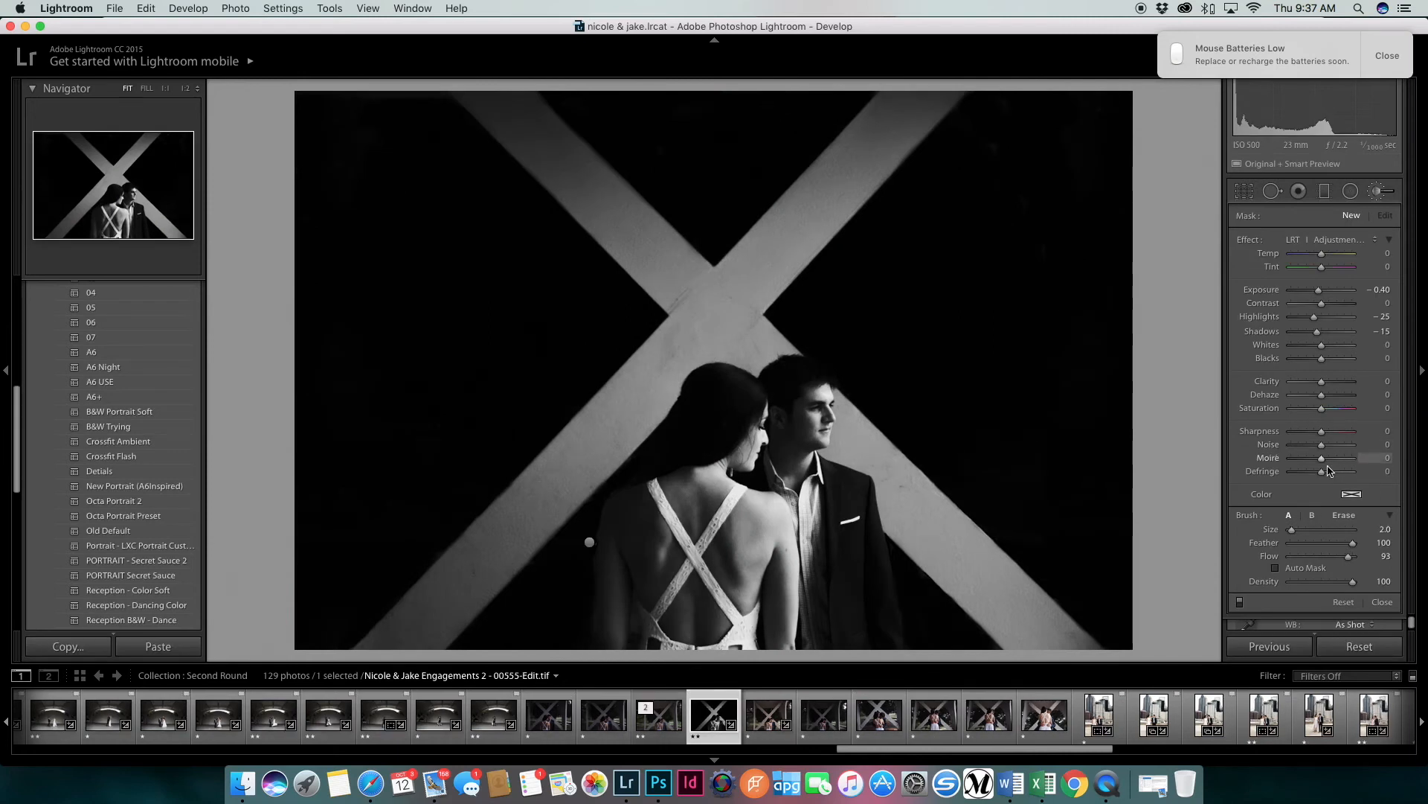
pyautogui.click(1373, 191)
pyautogui.moveTo(1321, 384)
pyautogui.mouseDown()
pyautogui.moveTo(1339, 384)
pyautogui.moveTo(1327, 362)
pyautogui.mouseUp()
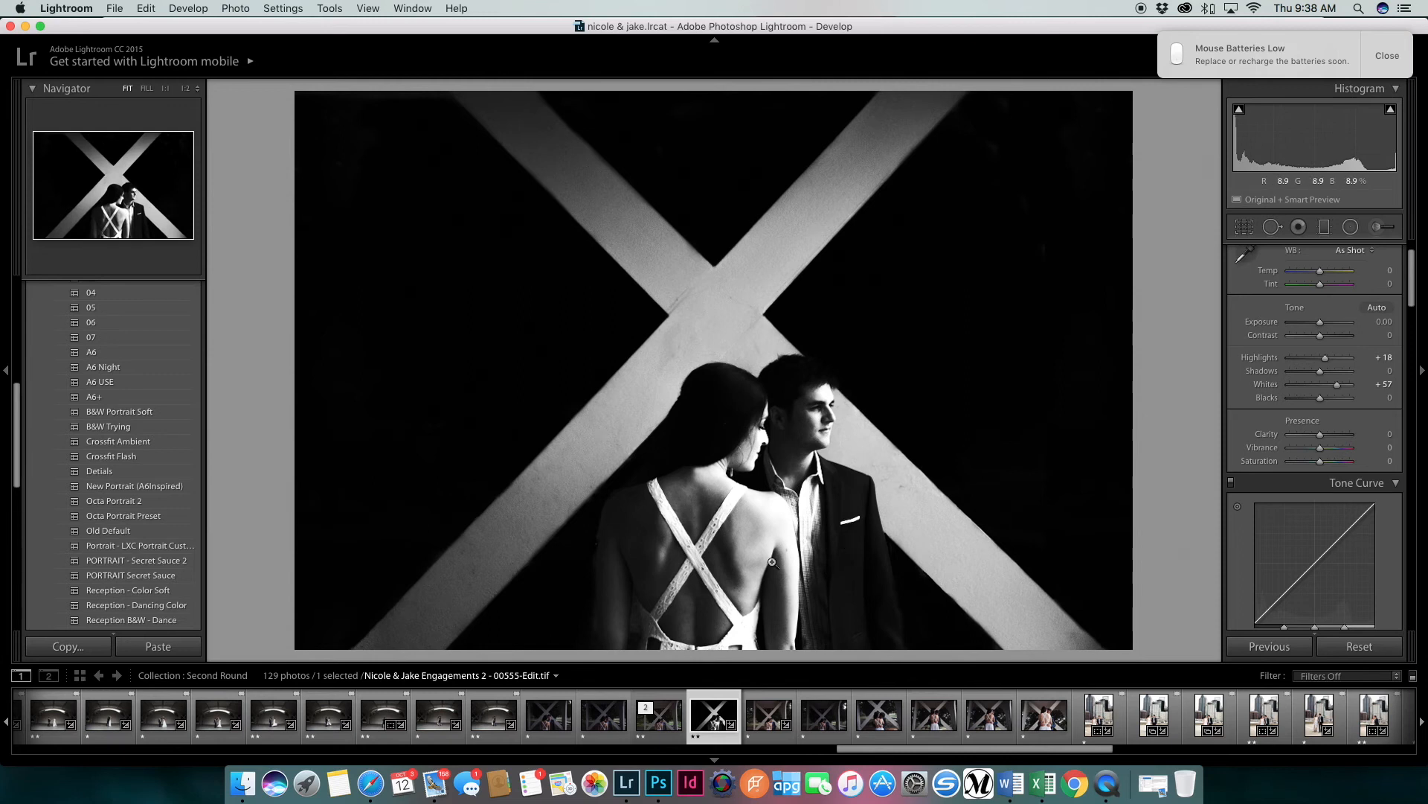
# Compare with the original colour RAF photo, and set Whites to +25 on the black-and-white edit
pyautogui.press('Left')
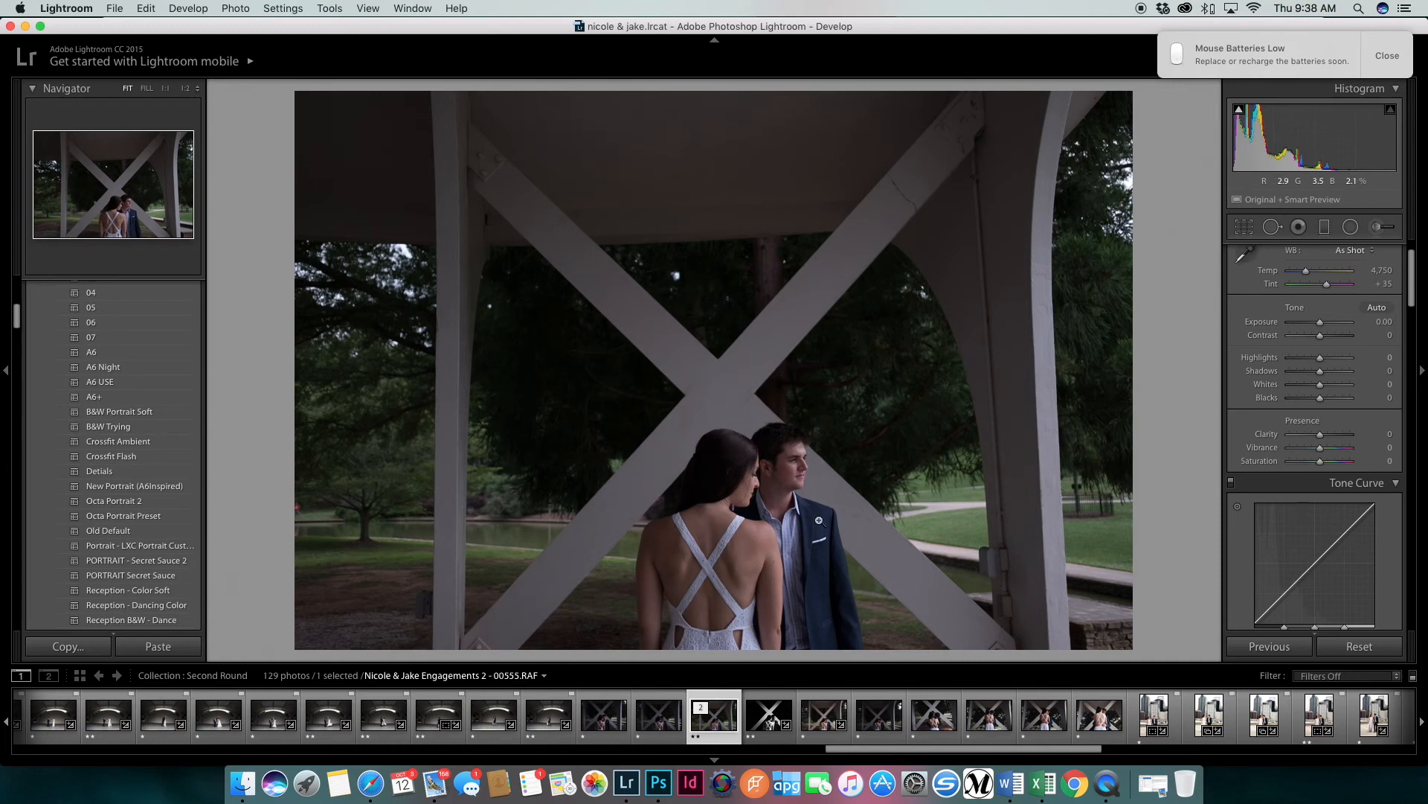
pyautogui.click(759, 723)
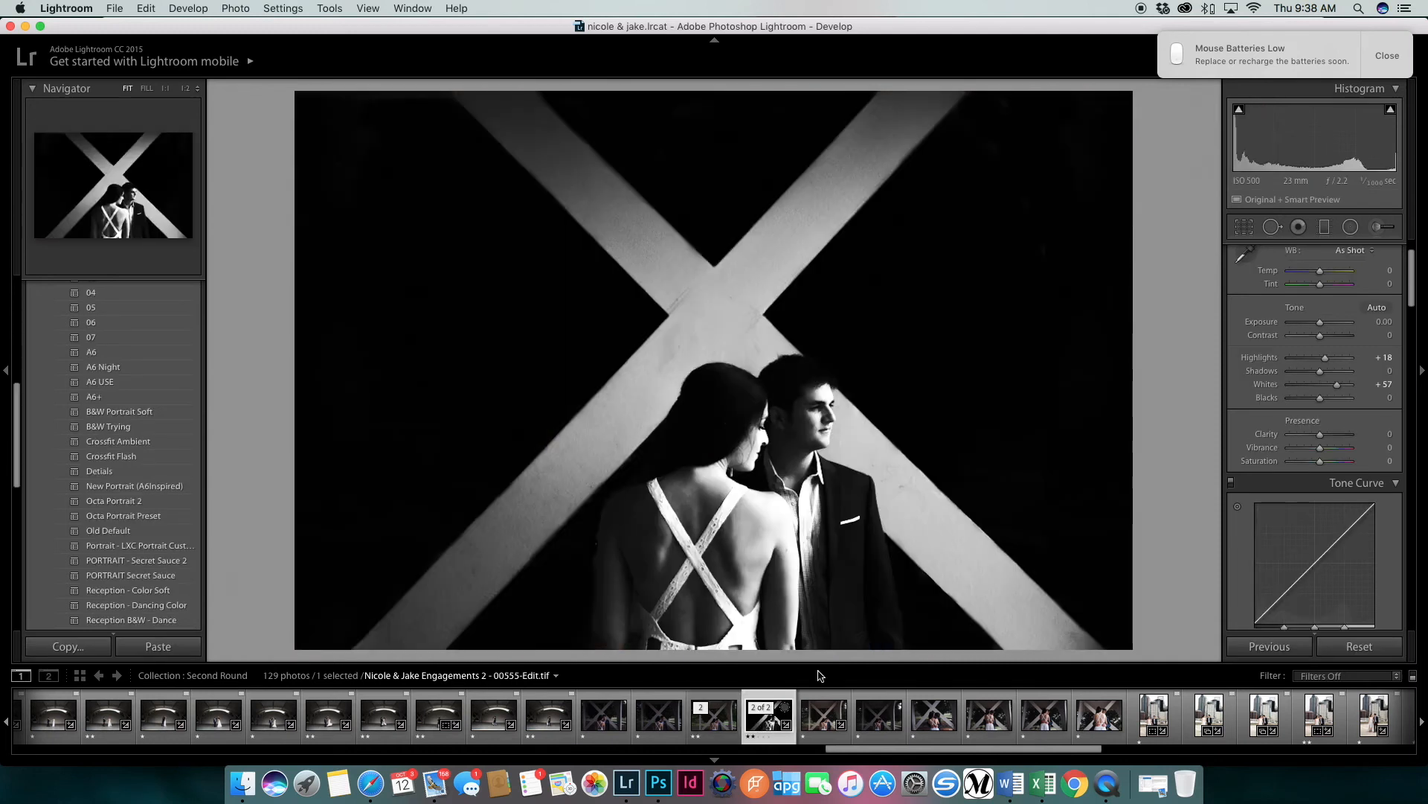
pyautogui.moveTo(1337, 384); pyautogui.dragTo(1311, 389)
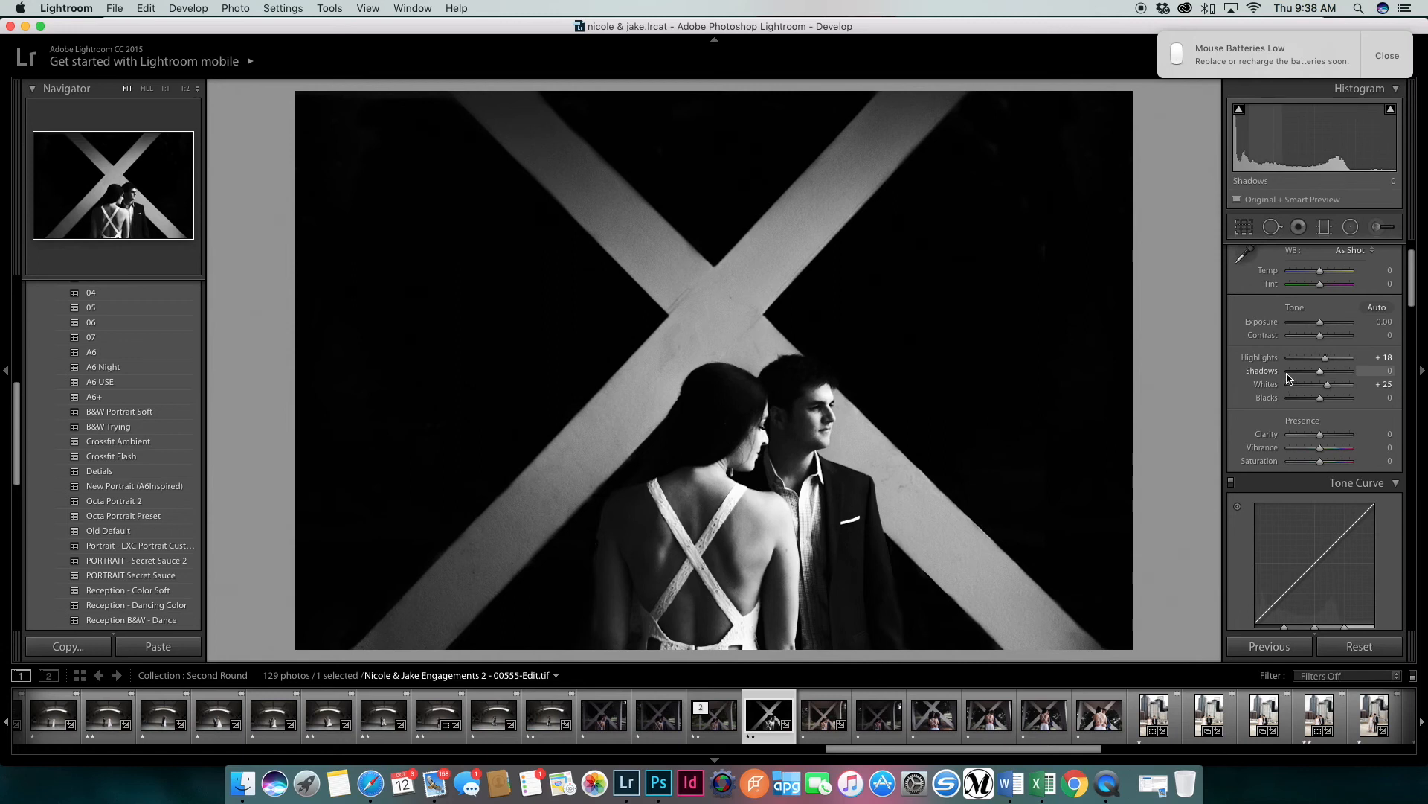